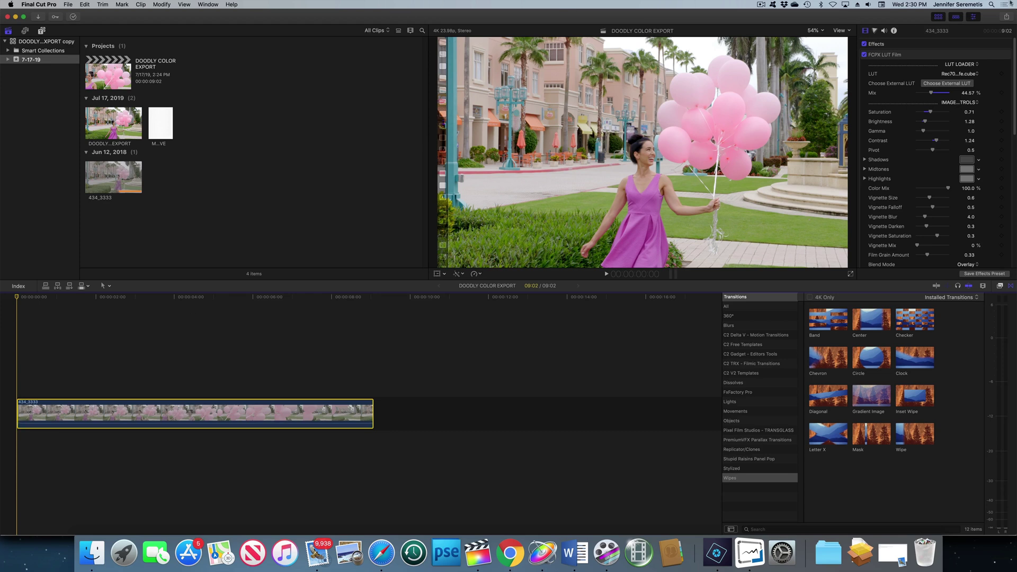
Save the current frame as a PNG image named DOODLY COLOR EXPORT, and switch to Adobe Photoshop Elements.
click(1007, 21)
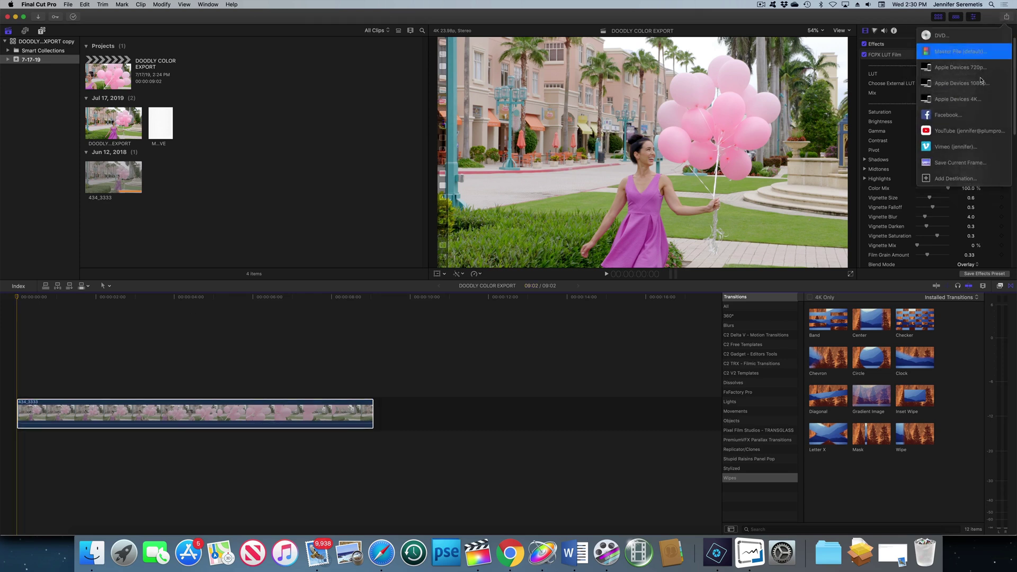
click(958, 159)
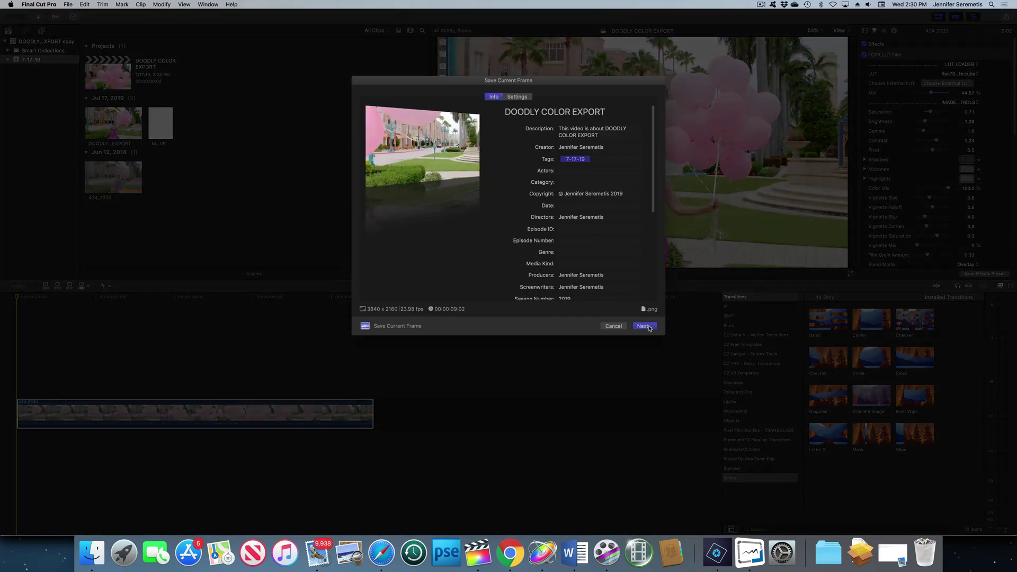
click(648, 325)
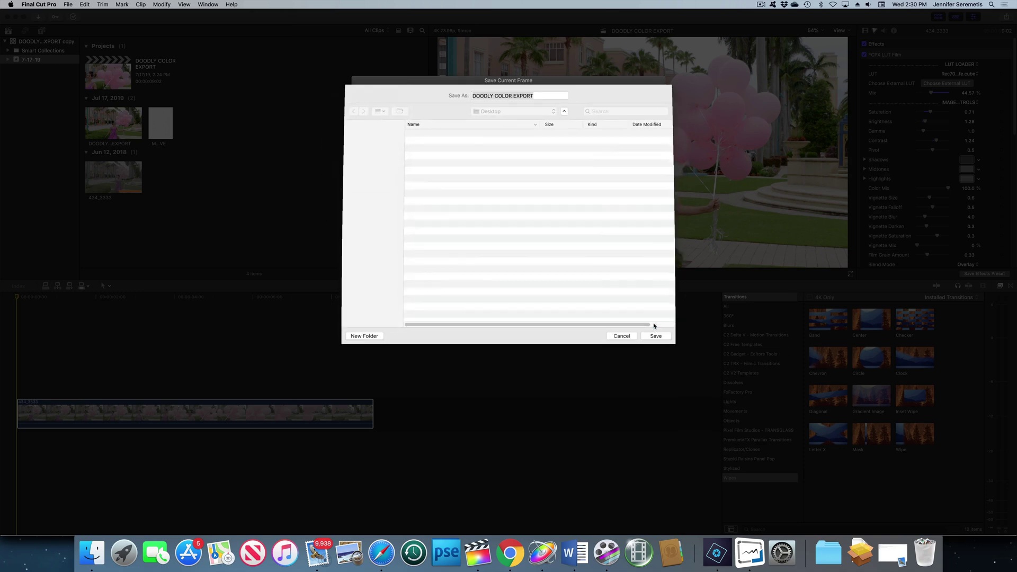
click(657, 335)
click(567, 133)
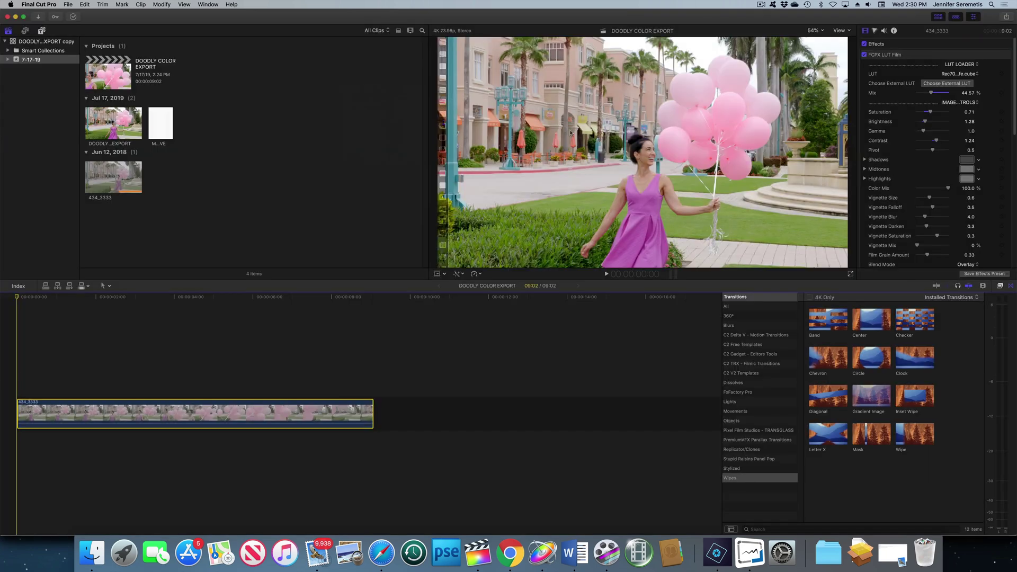
click(717, 553)
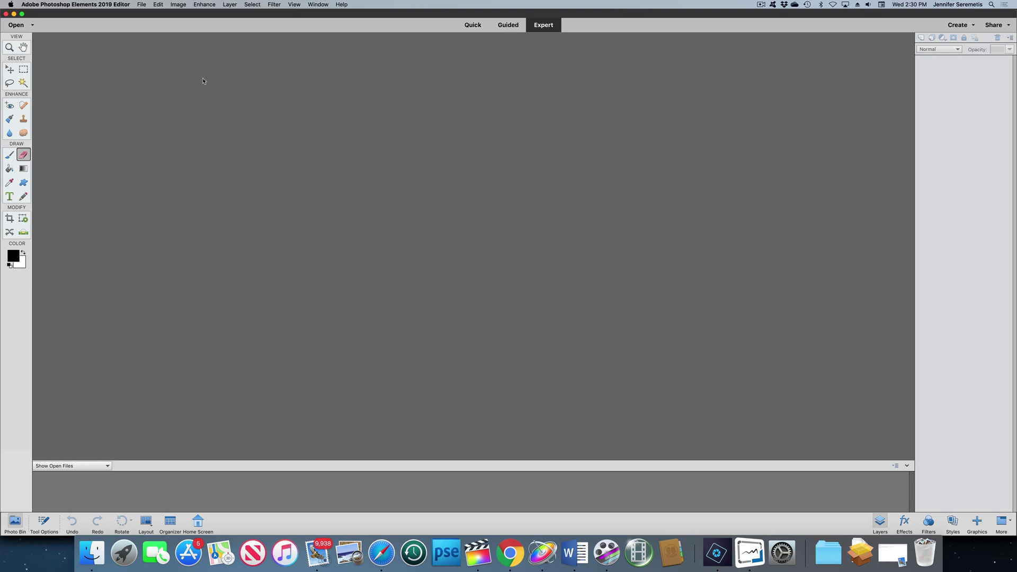
click(141, 6)
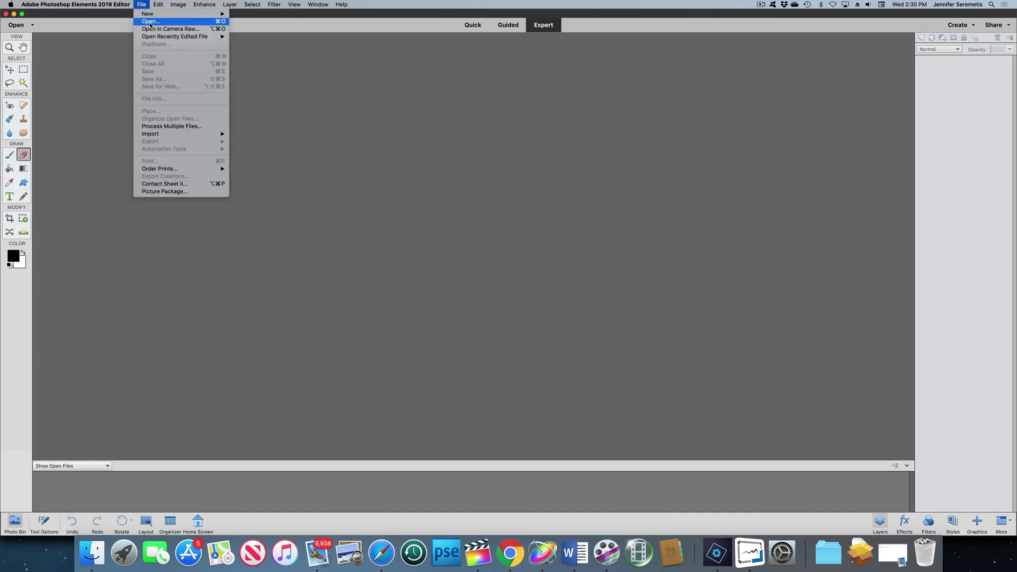
click(150, 22)
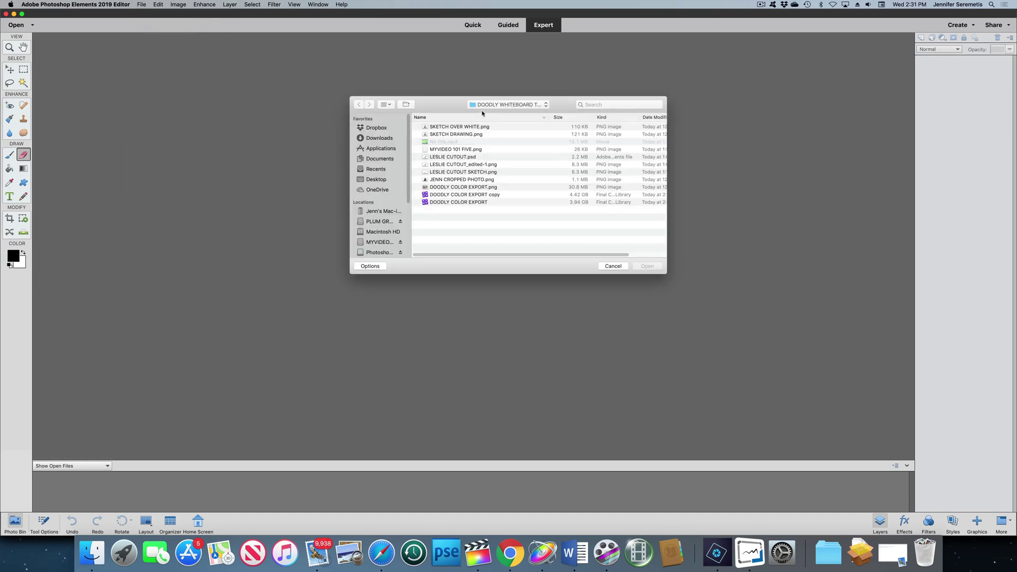
click(613, 266)
Create a new blank document with a white background.
click(76, 4)
click(262, 14)
click(481, 242)
click(471, 380)
key(Return)
Place DOODLY COLOR EXPORT.png into the blank document as a new layer and accept its full-canvas placement.
click(141, 4)
click(159, 111)
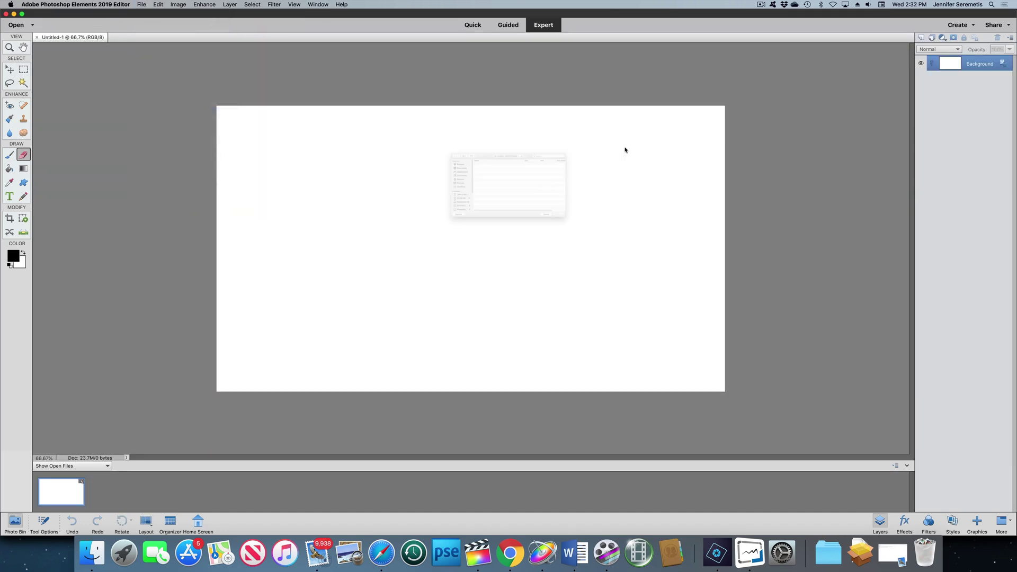
click(467, 189)
click(658, 267)
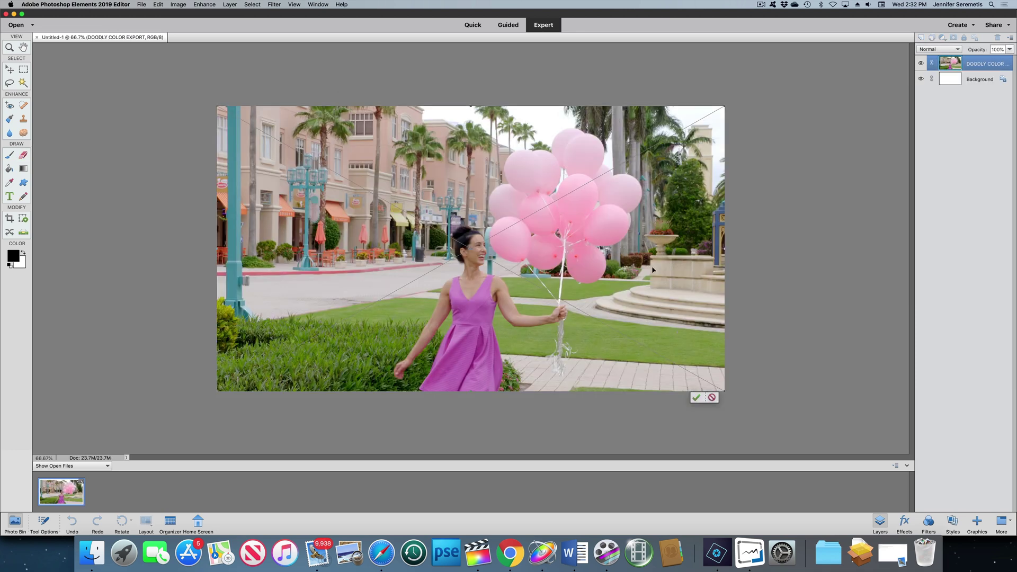
click(698, 398)
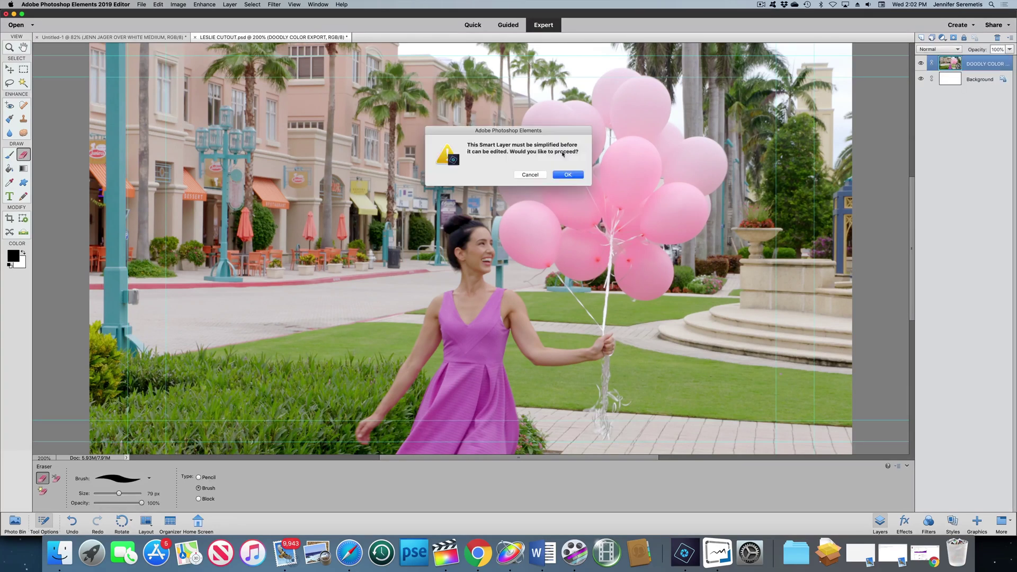
Erase a rough outline around the woman and balloons with a 79 px brush, and delete the background outside it.
drag(289, 450, 412, 202)
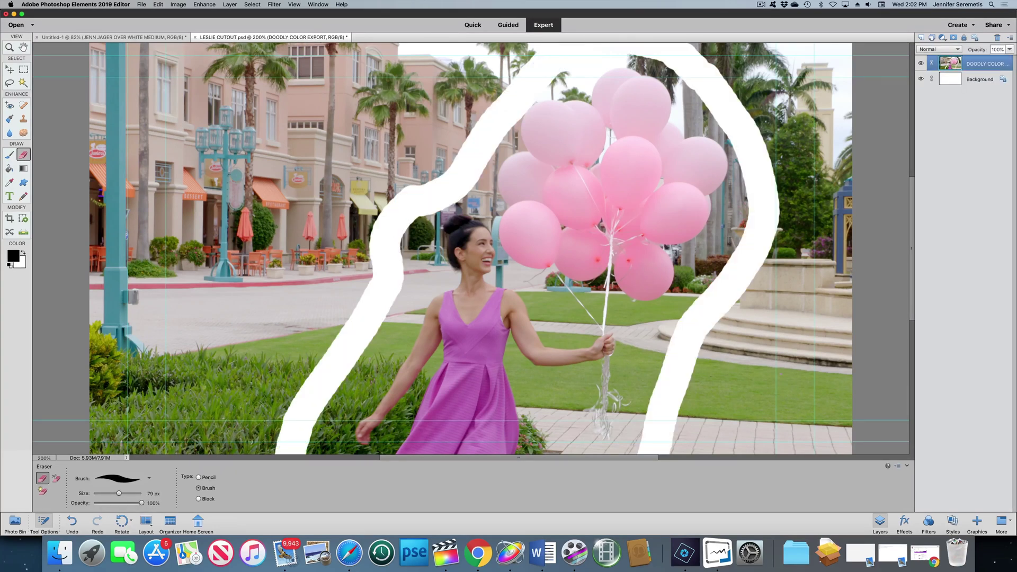
click(23, 83)
click(211, 307)
key(Delete)
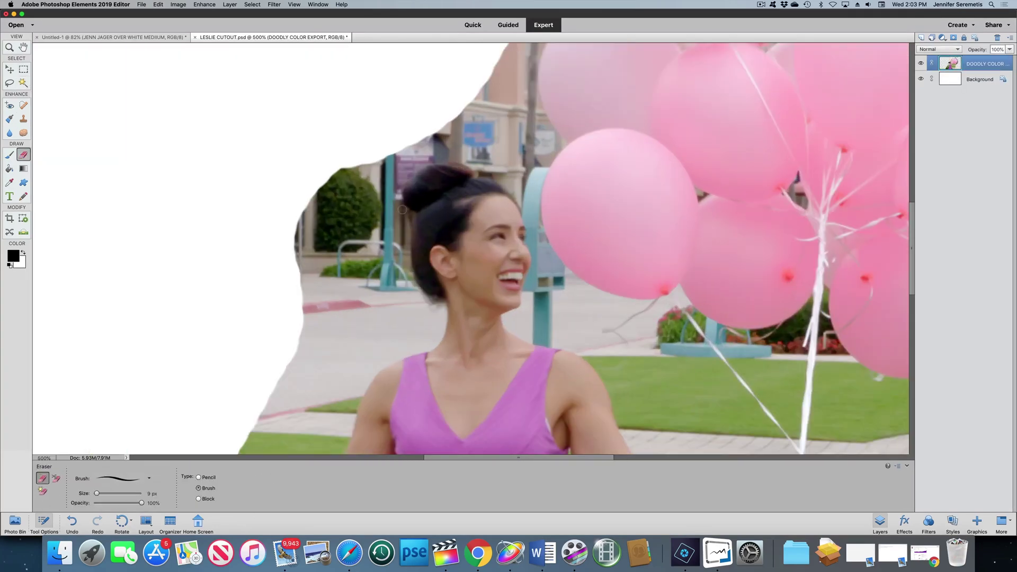
Erase the remaining scenery close around the woman and balloons with a 9 px brush, and hide the white Background layer.
mouse_move(403, 207)
mouse_down()
mouse_move(403, 360)
mouse_move(339, 453)
mouse_move(519, 192)
mouse_move(527, 295)
mouse_move(638, 453)
mouse_up()
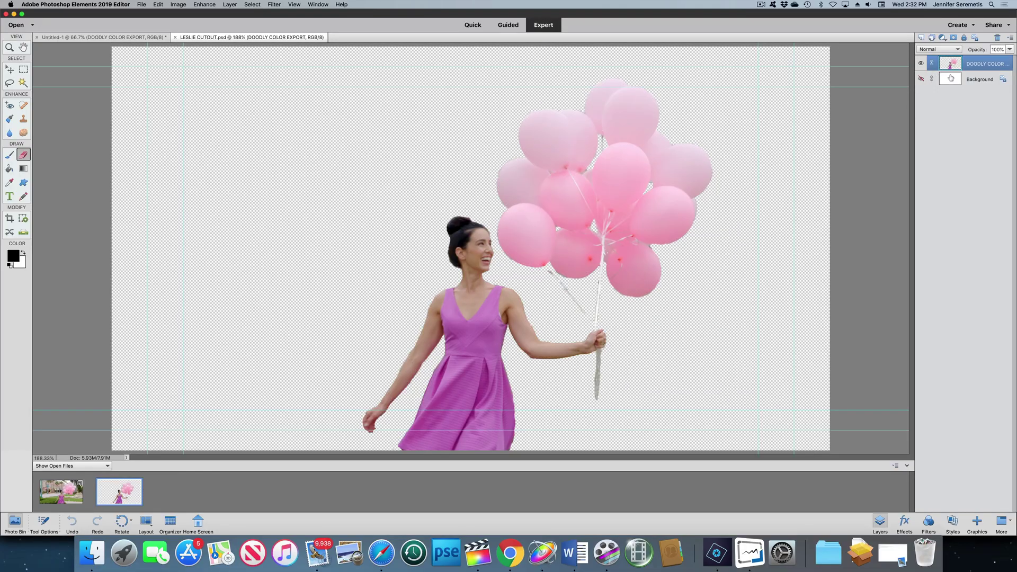
click(921, 79)
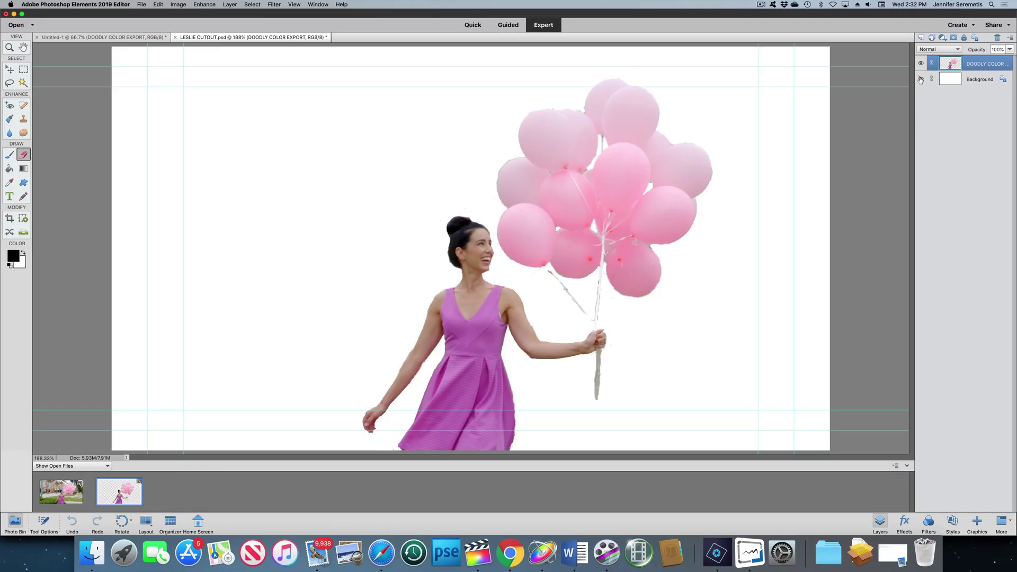
click(921, 79)
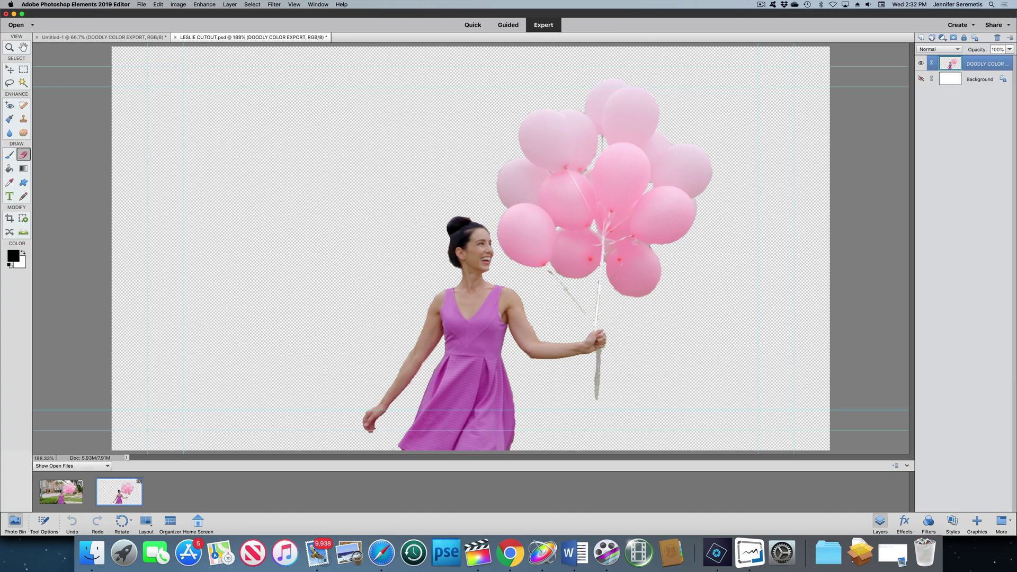
click(921, 79)
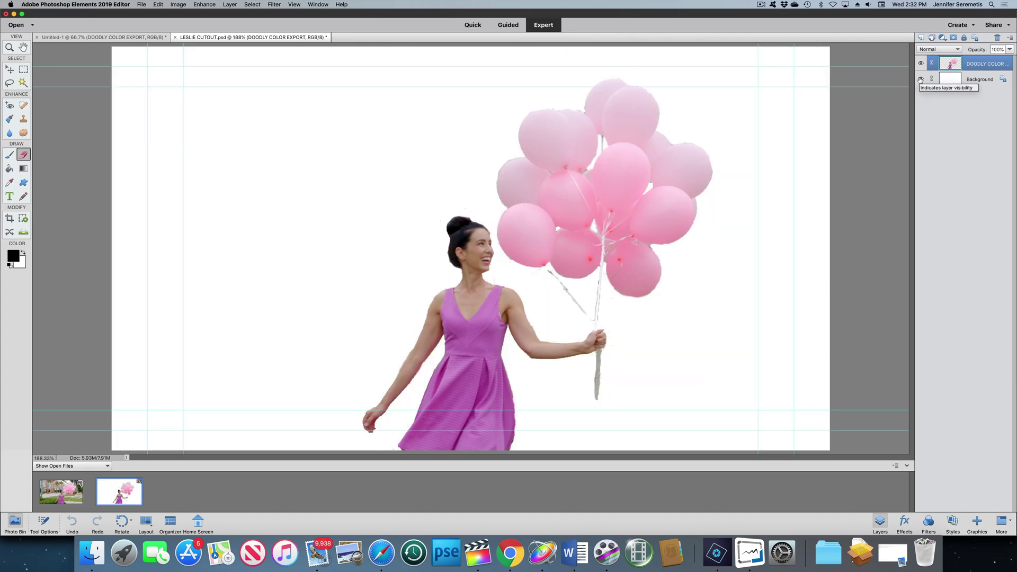
click(921, 79)
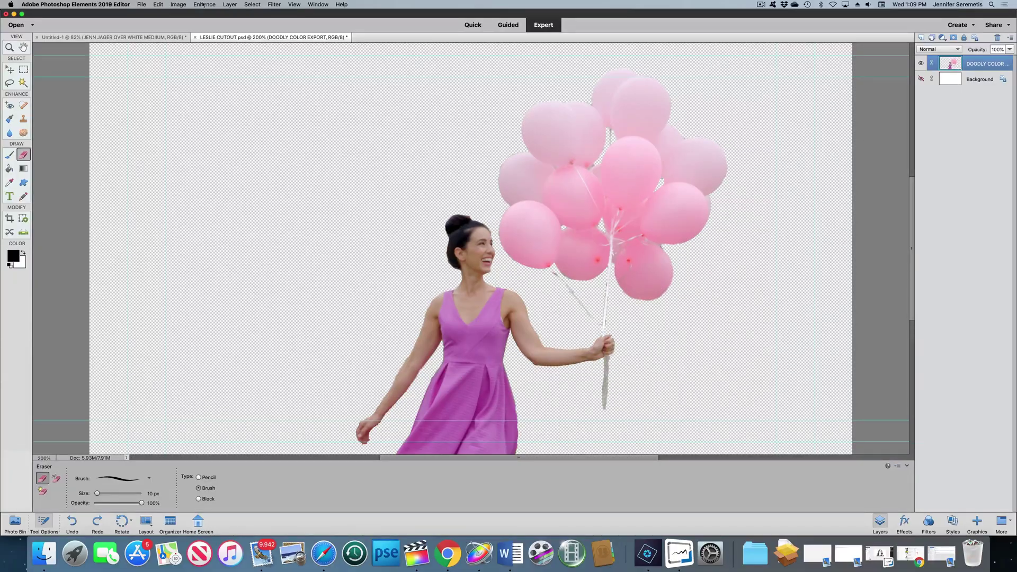
Increase the contrast of the cutout with a Brightness/Contrast adjustment.
click(202, 5)
mouse_move(228, 91)
click(334, 99)
mouse_move(710, 273)
mouse_down()
mouse_move(760, 273)
mouse_move(701, 260)
mouse_up()
click(805, 241)
Deepen the cutout with Shadows/Highlights, lowering Lighten Shadows and raising Darken Highlights.
click(205, 4)
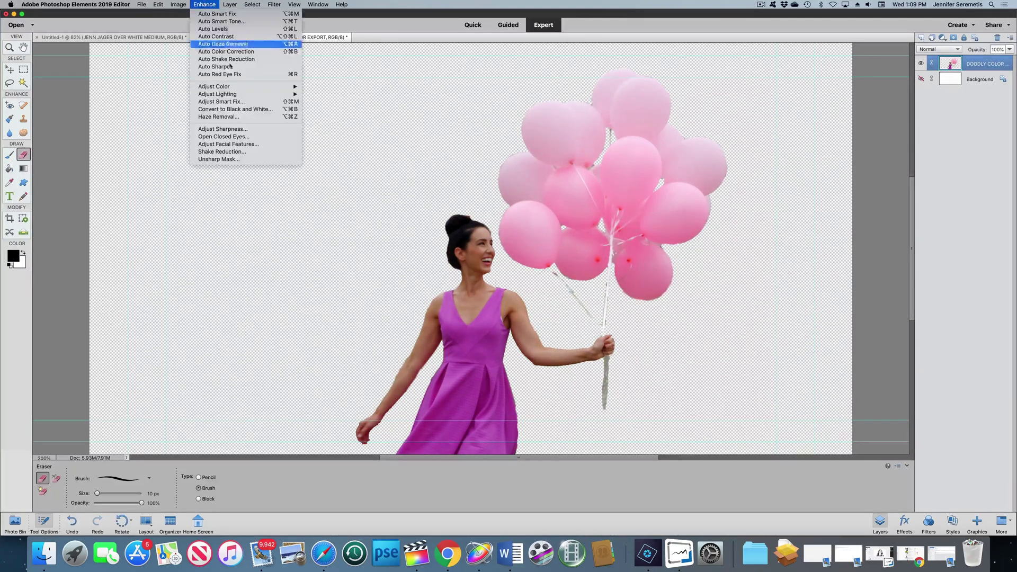
key(Escape)
key(e)
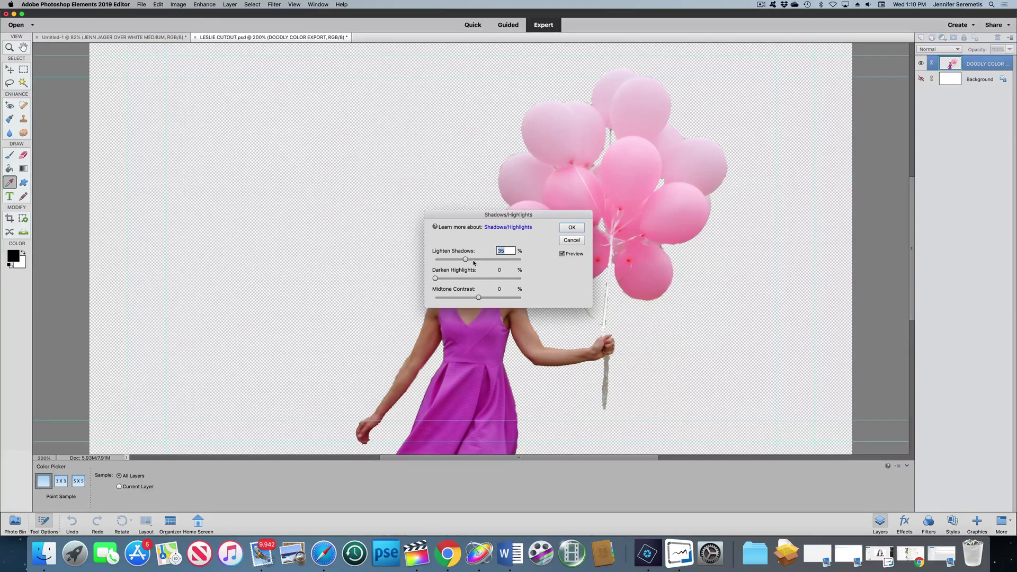
drag(456, 259, 492, 278)
drag(509, 215, 755, 303)
click(819, 316)
Remove all color from the cutout by lowering the saturation with Hue/Saturation.
click(204, 5)
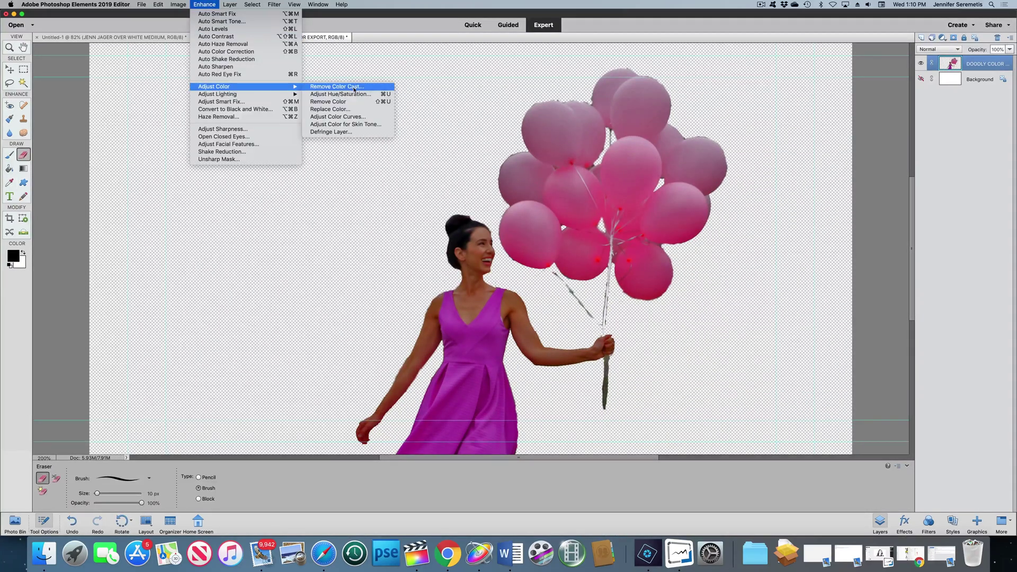
key(Escape)
key(super+u)
drag(719, 234, 681, 234)
click(811, 171)
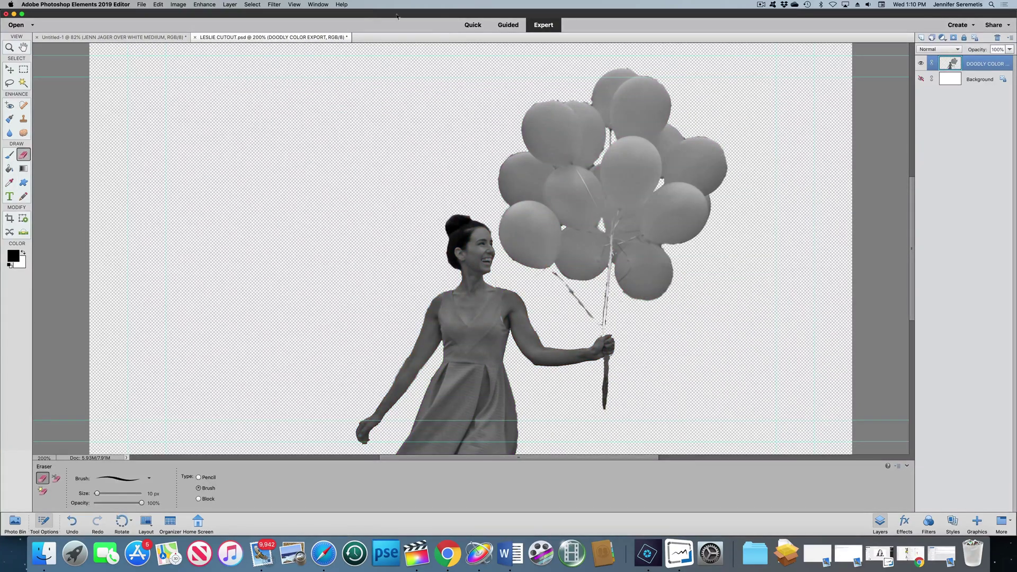
Apply the Graphic Novel filter to the grayscale cutout, adjusting Clean Look, Contrast and Thickness for a black-and-white sketch look.
click(274, 4)
click(290, 14)
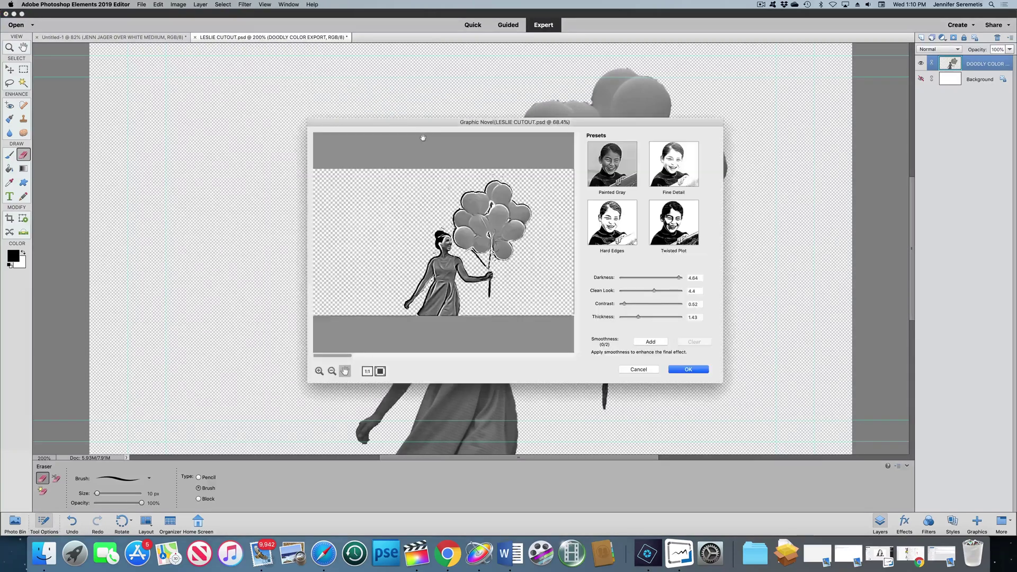
click(655, 291)
drag(664, 303, 642, 318)
click(643, 317)
click(688, 369)
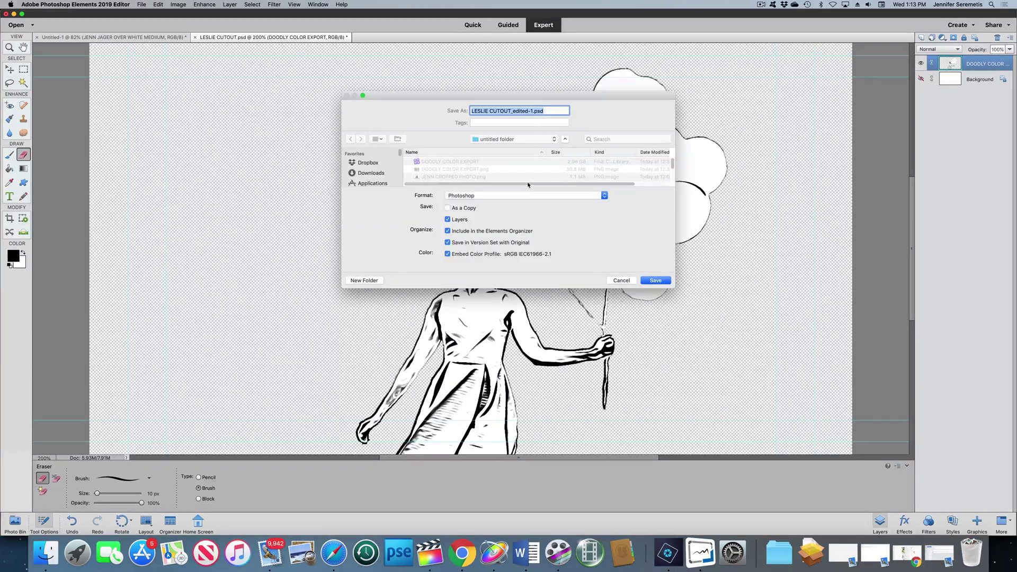
Choose PNG as the file format for saving the sketch cutout.
click(528, 196)
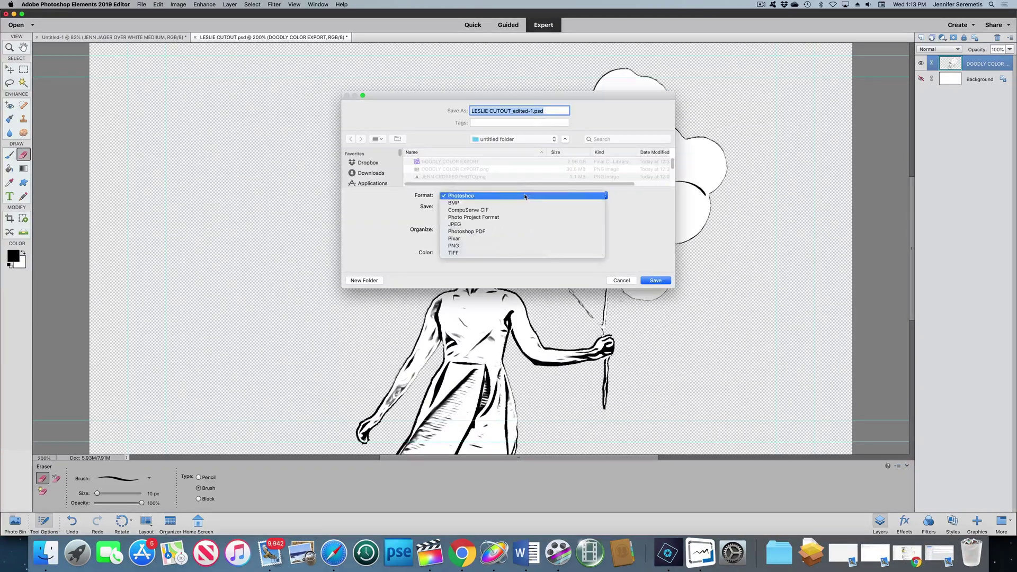
click(524, 247)
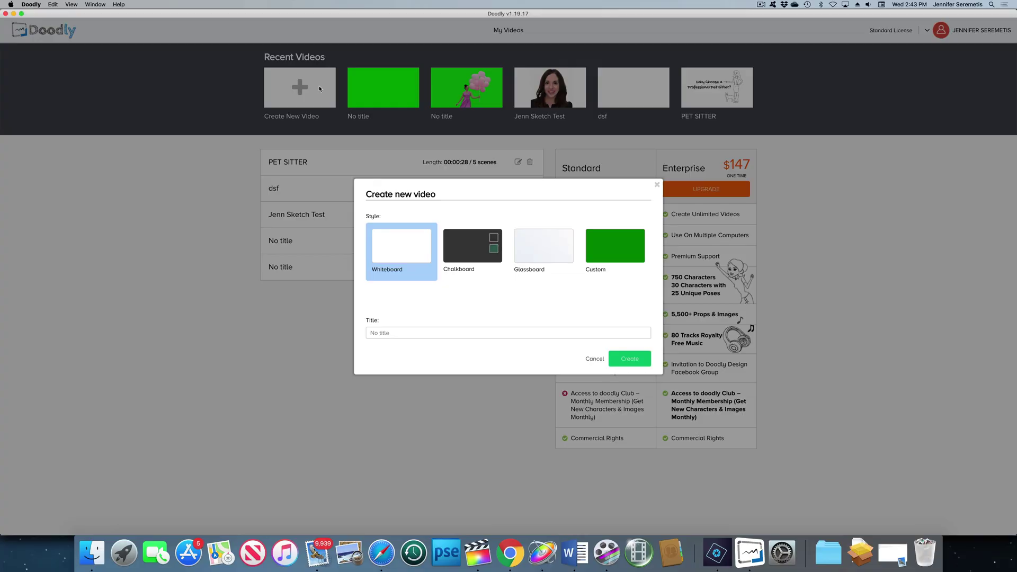
In Doodly, create a new video in the Custom style with a bright green 00FF00 background.
click(601, 245)
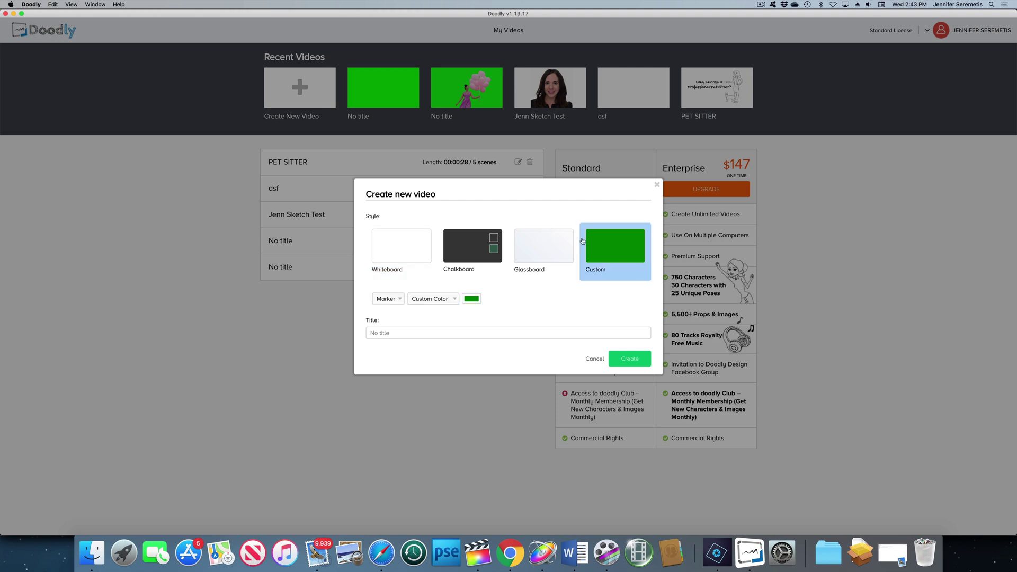
click(478, 300)
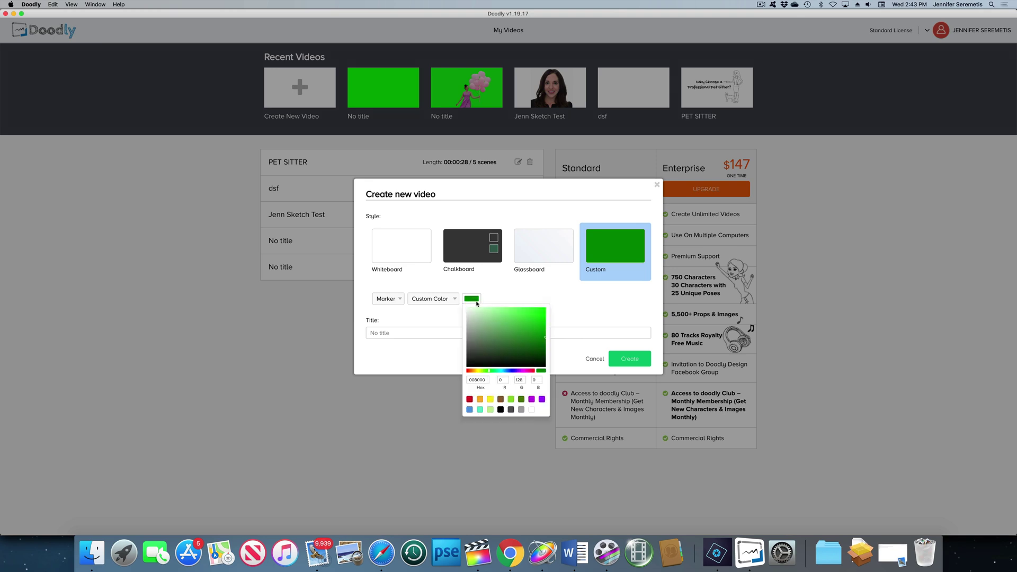
drag(547, 338, 549, 318)
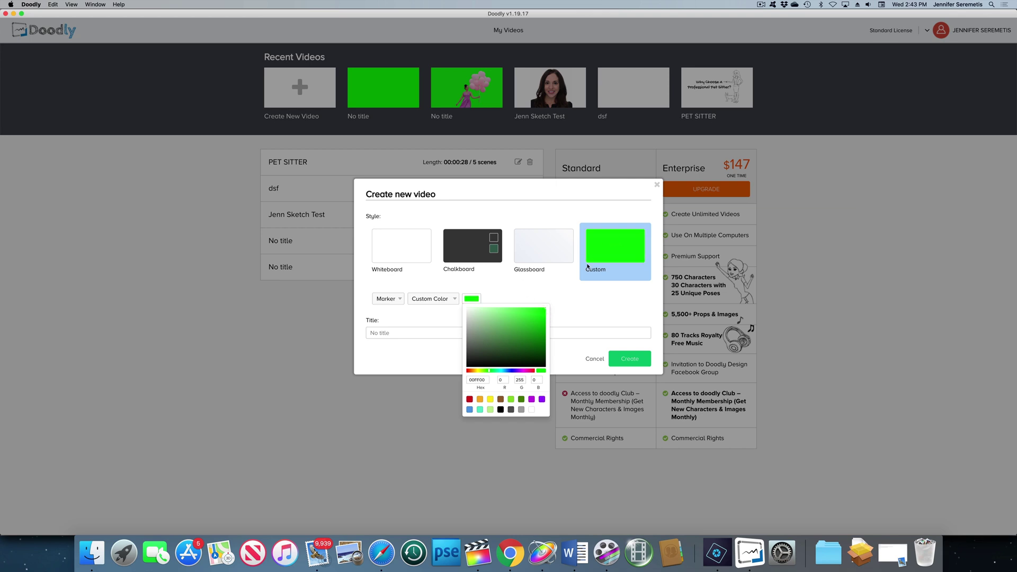
click(485, 290)
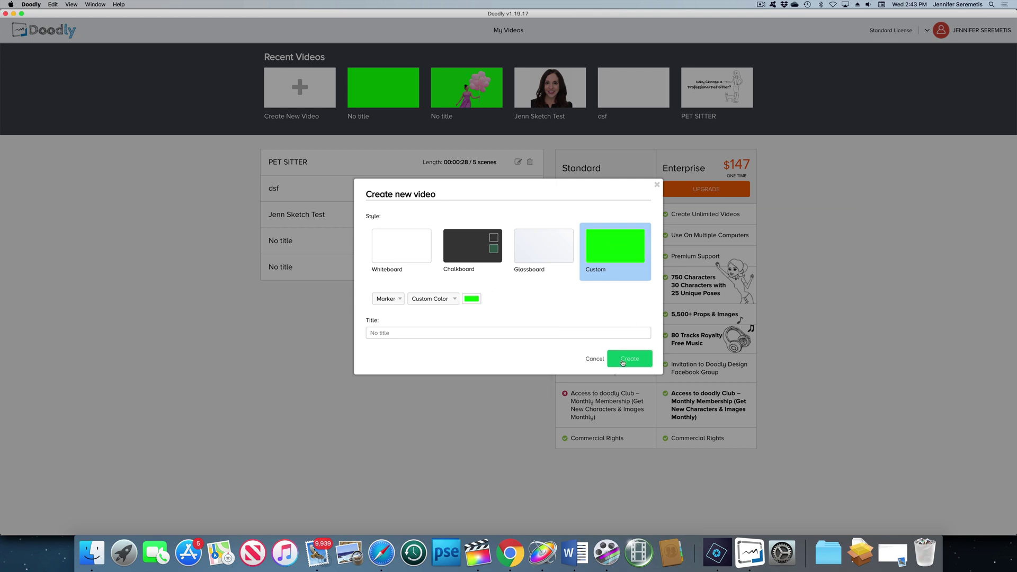
click(622, 361)
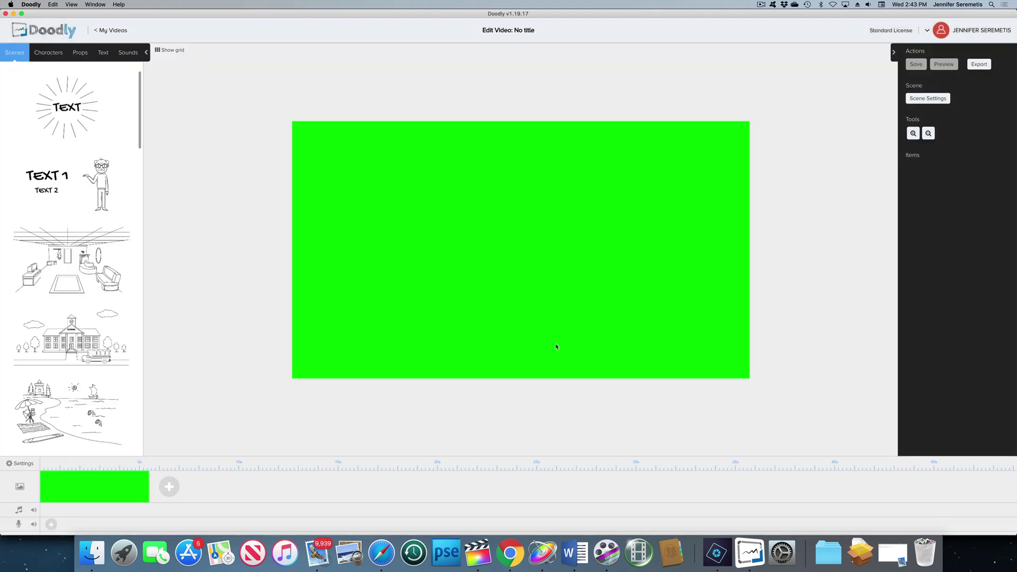
Add LESLIE CUTOUT SKETCH.png as a new prop titled LESLIE CUTOUT SKETCH.
click(80, 52)
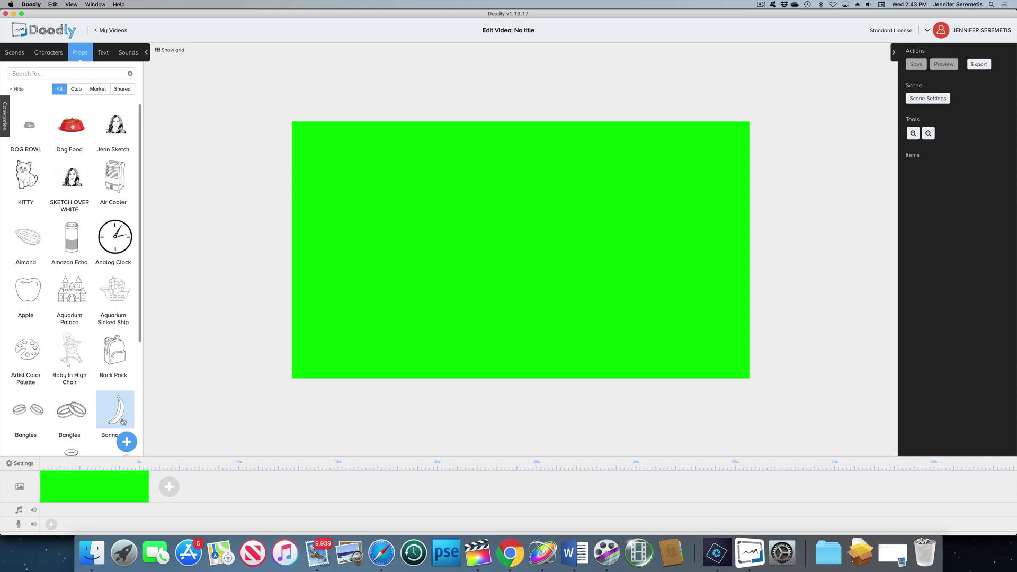
click(126, 442)
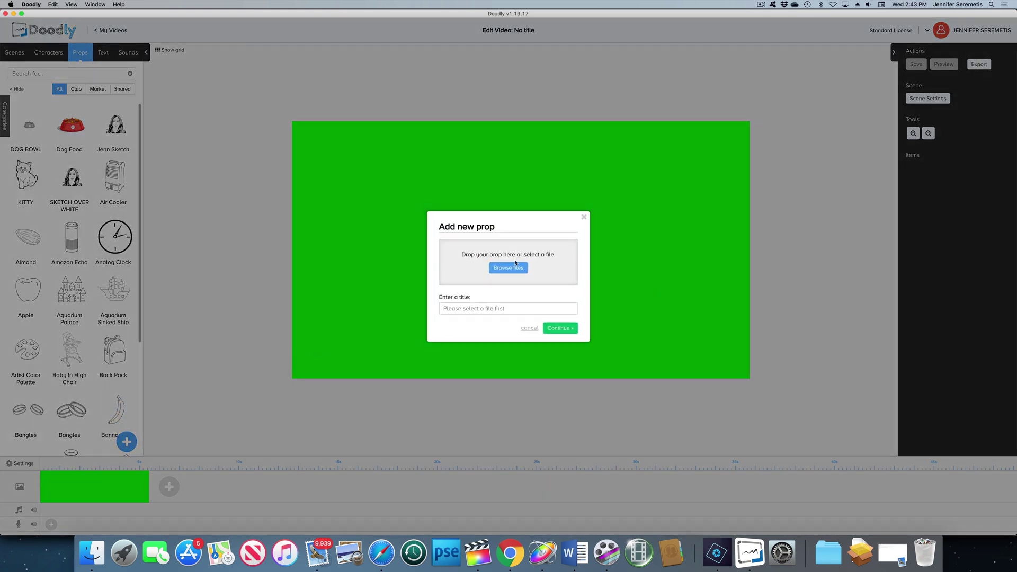
click(507, 269)
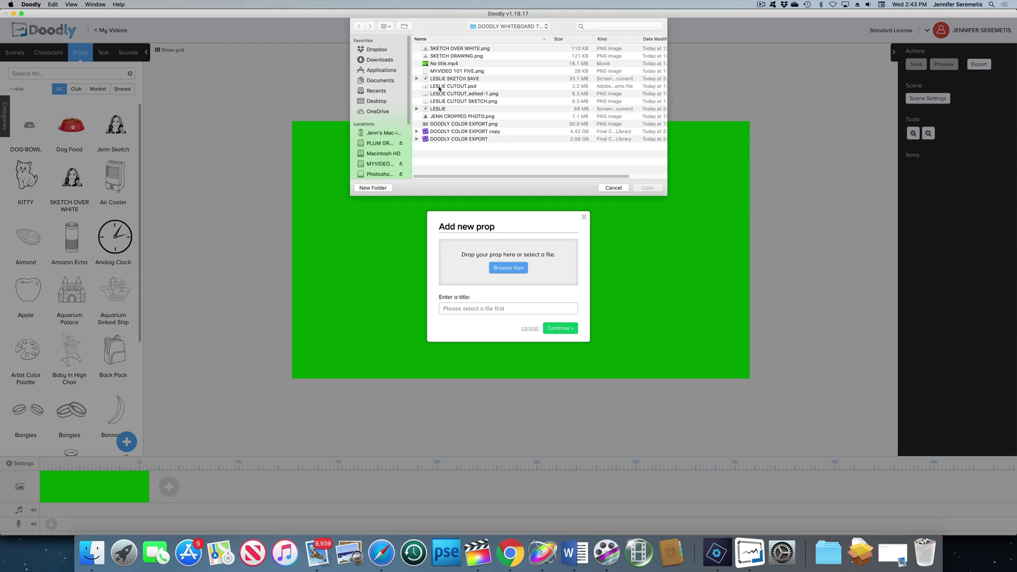
click(466, 102)
click(646, 189)
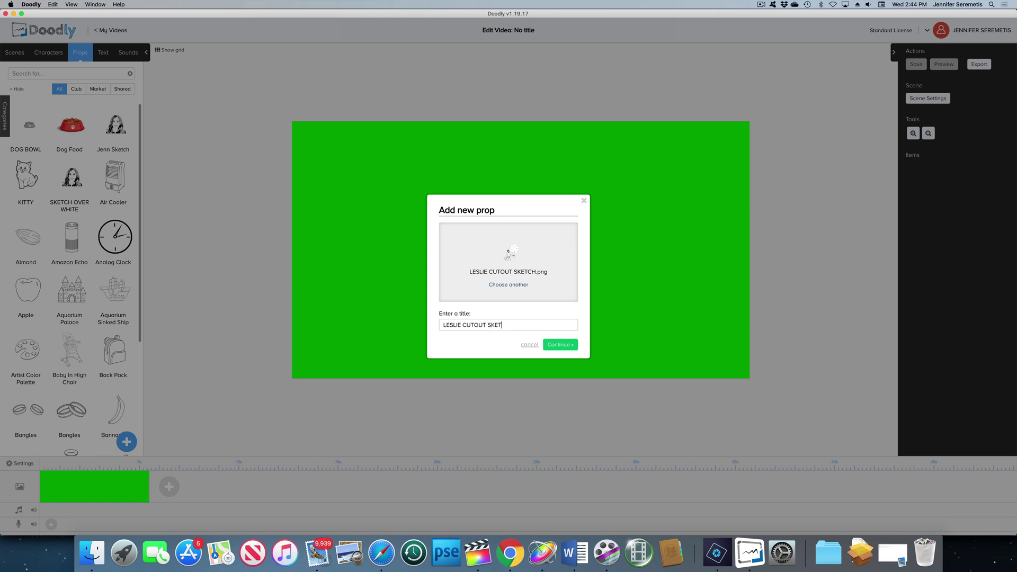
click(570, 344)
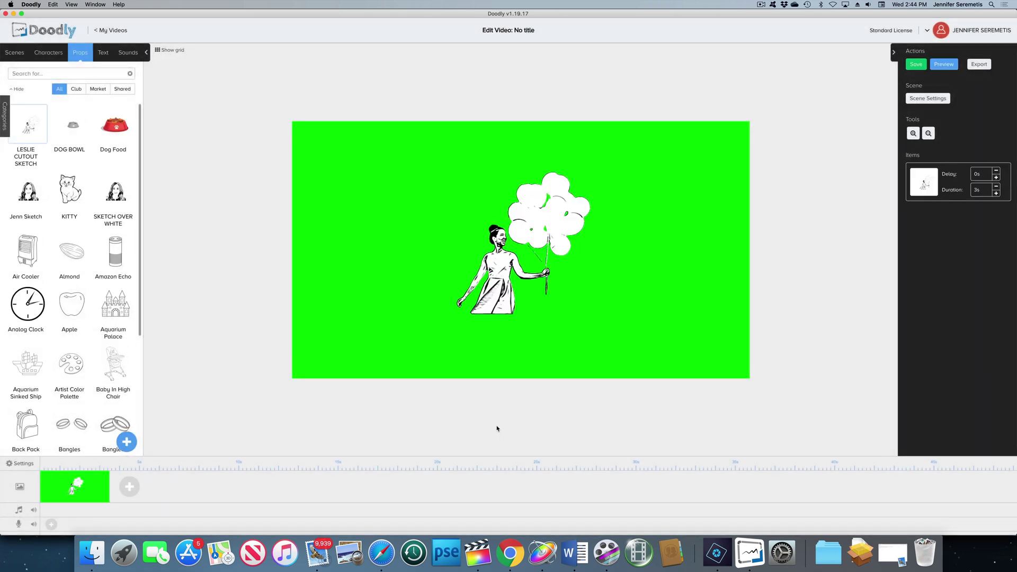
Enlarge the sketch cutout proportionally and position it so its frame fills the whole green canvas.
click(509, 261)
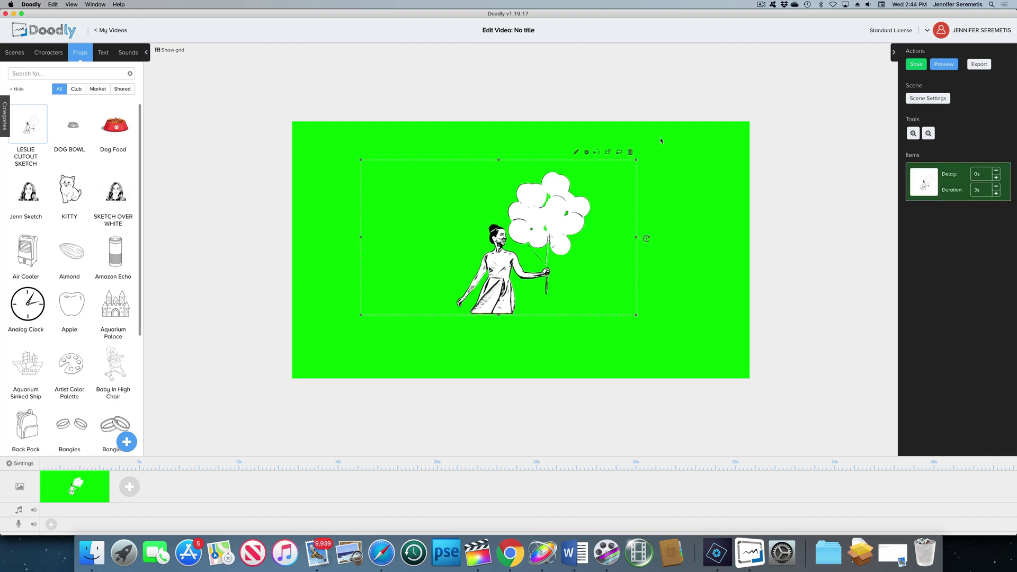
drag(637, 162, 748, 97)
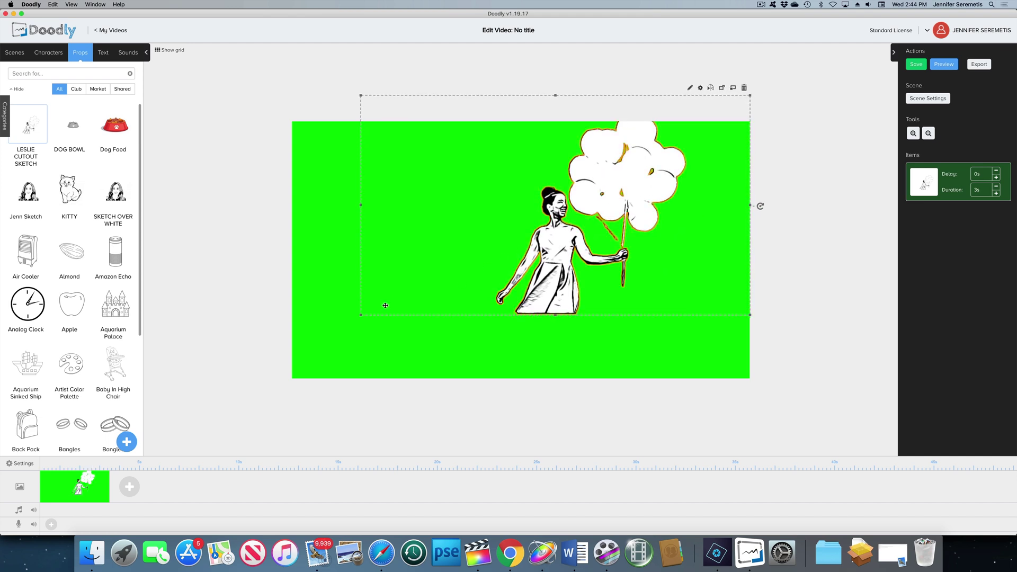
drag(363, 314, 292, 354)
drag(415, 287, 414, 312)
drag(415, 315, 414, 313)
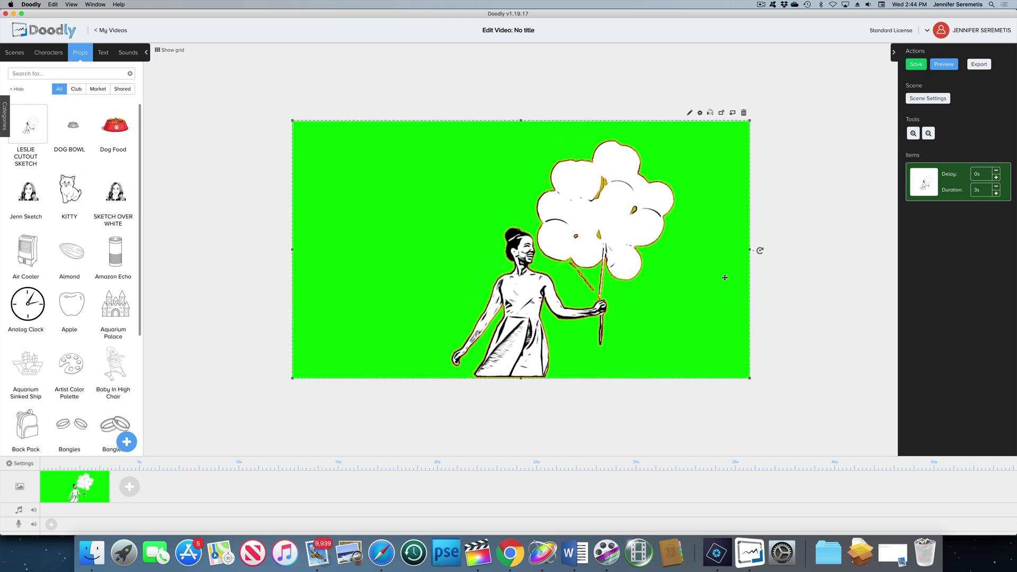
Add LESLIE CUTOUT_edited-1.png as a prop titled LESLIE CUTOUT COLOR and scale it to fill the canvas directly over the sketch.
click(127, 444)
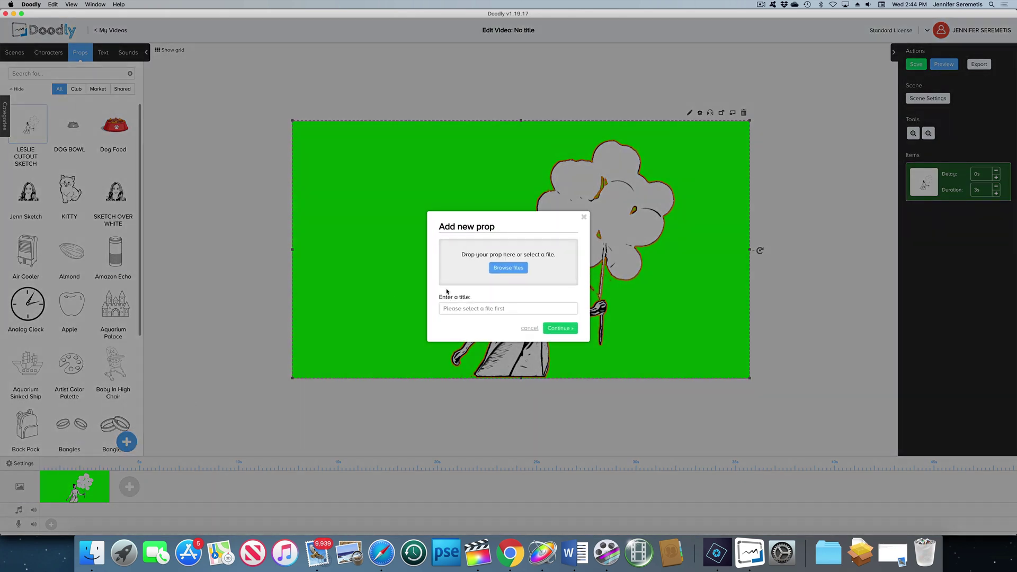
click(520, 268)
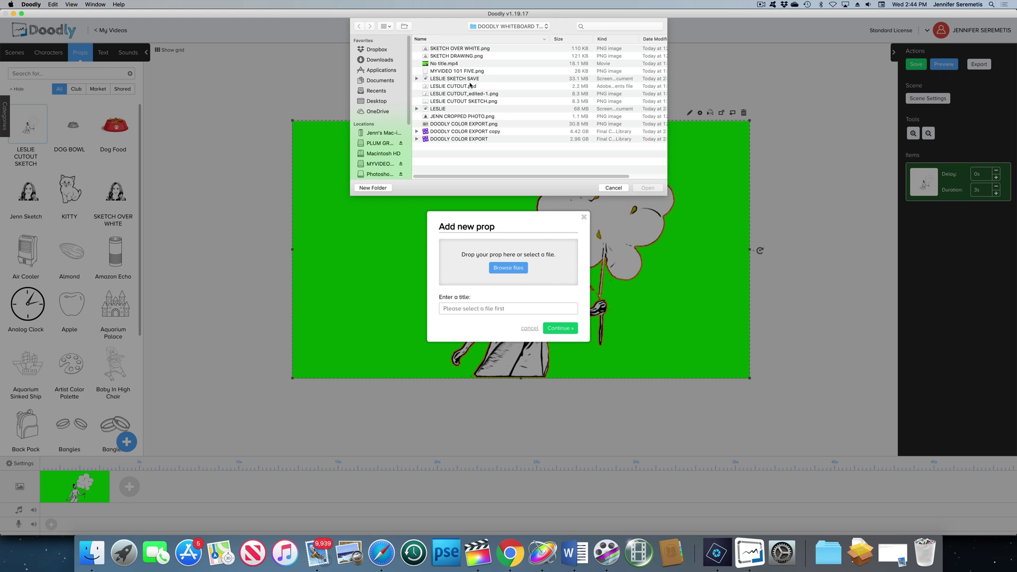
click(470, 85)
click(470, 95)
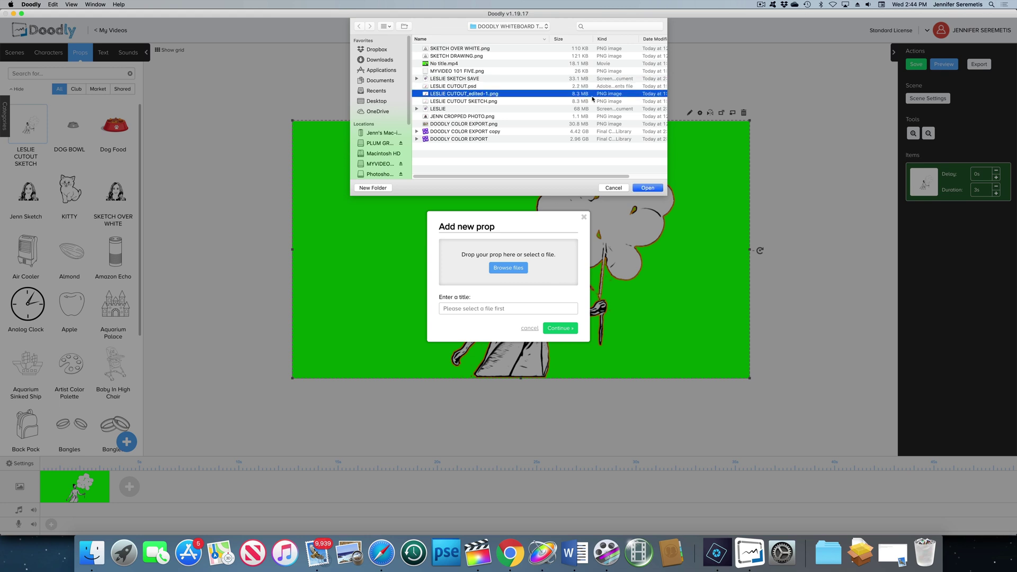
click(648, 188)
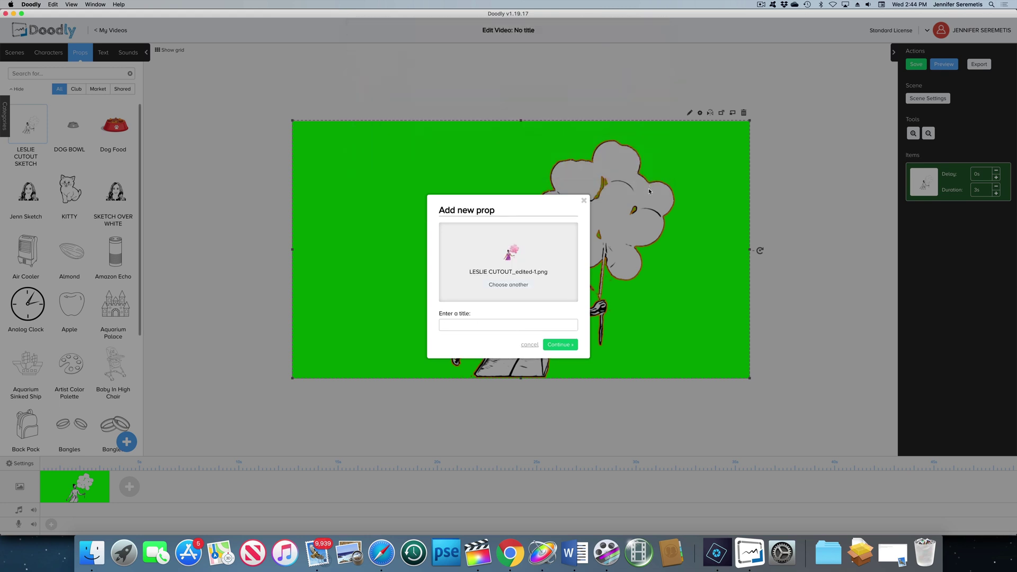
click(445, 325)
text(LESLIE CUTOUT COLOR)
key(Return)
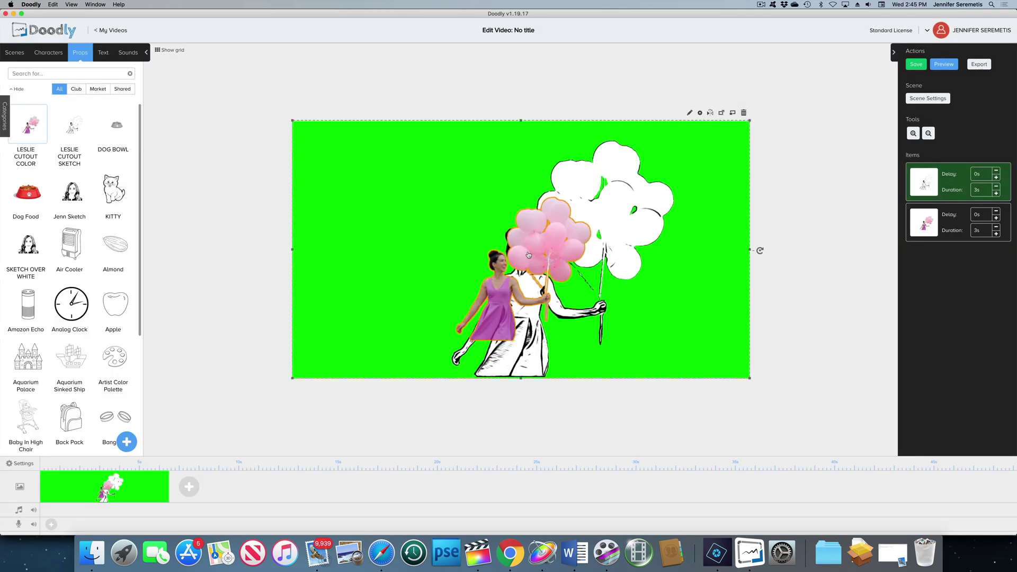
drag(639, 191, 749, 126)
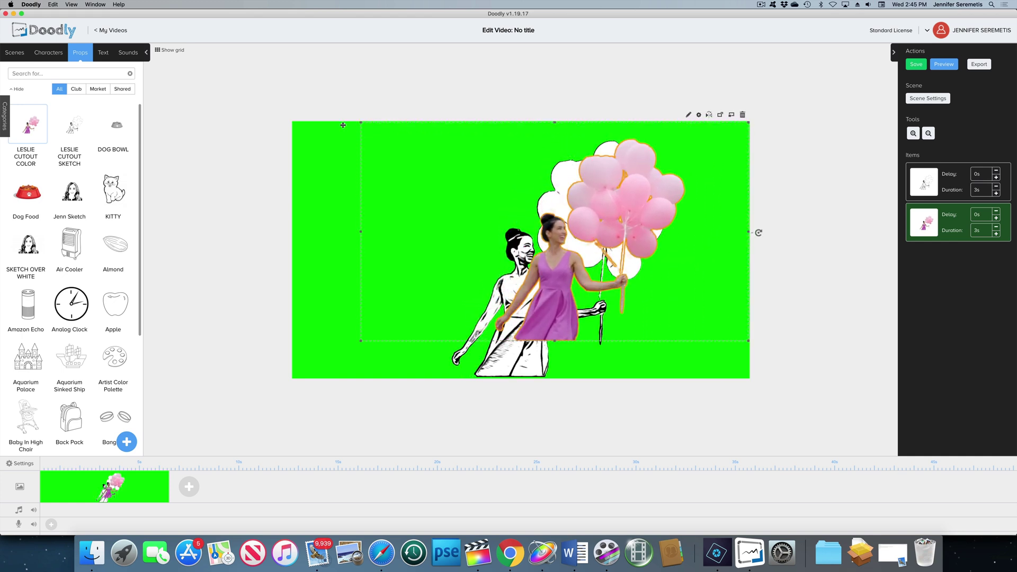
drag(362, 342, 294, 381)
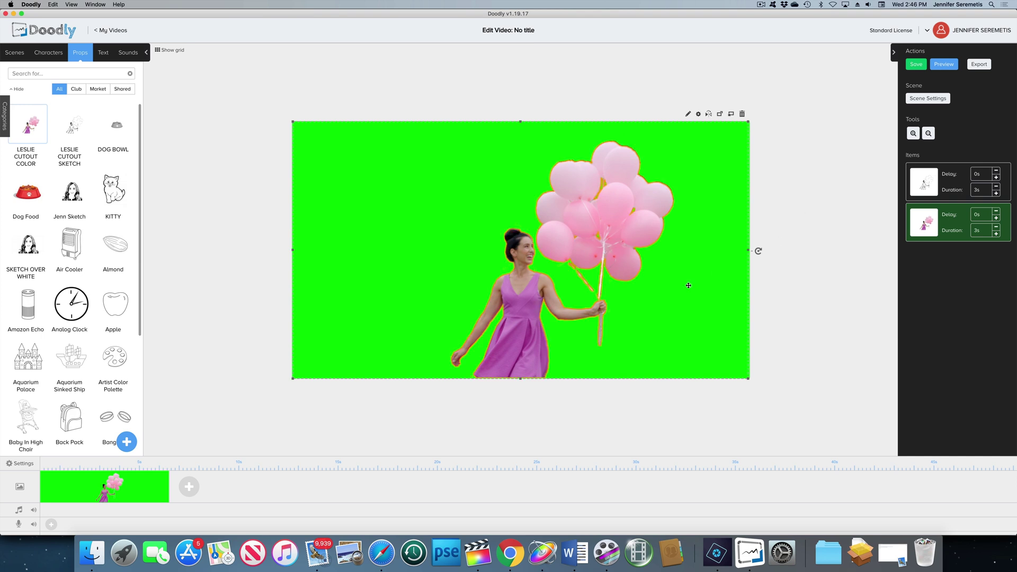
Check the asset settings of the sketch item, including its enter and exit animations.
click(952, 185)
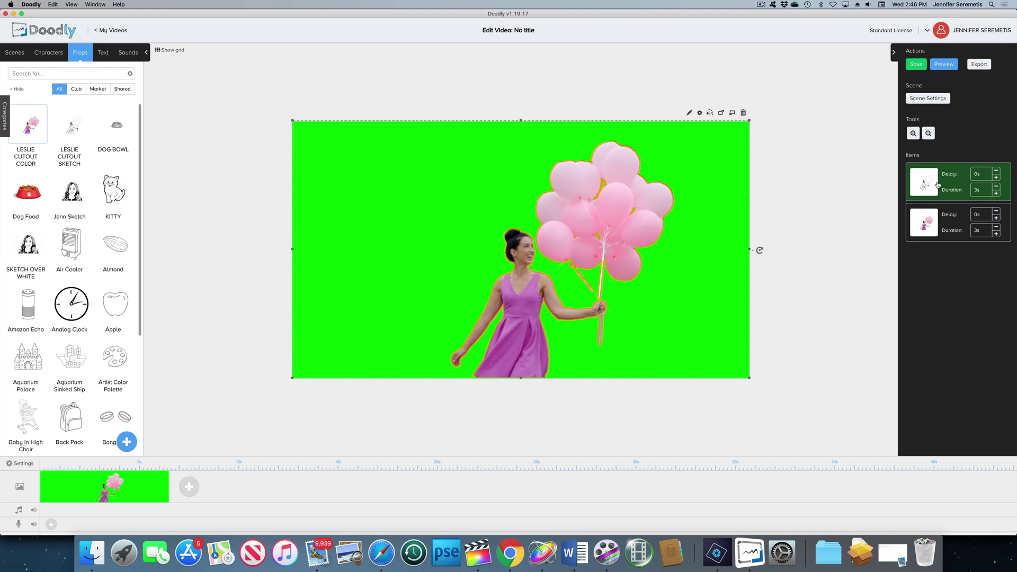
double_click(936, 187)
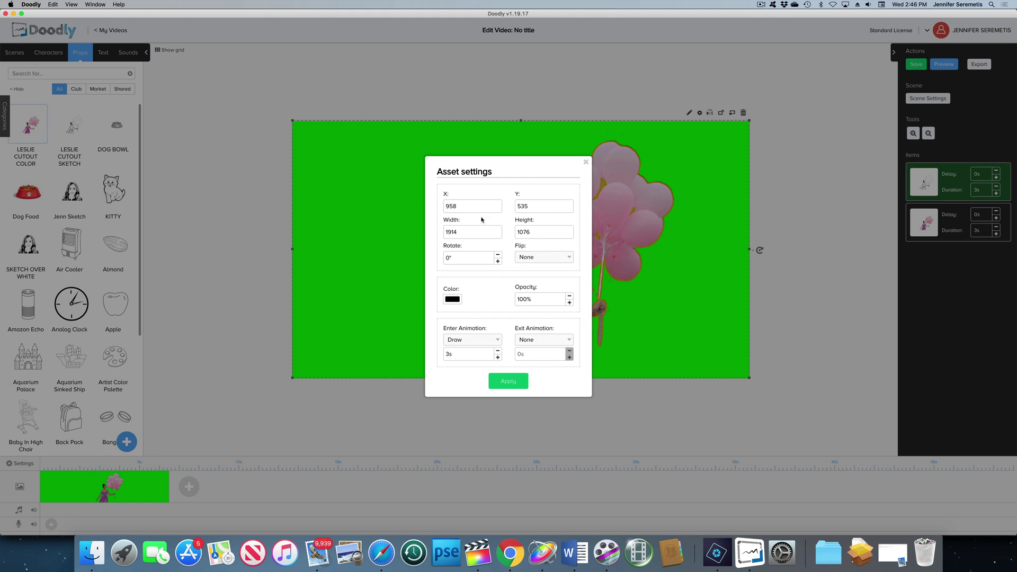
click(508, 381)
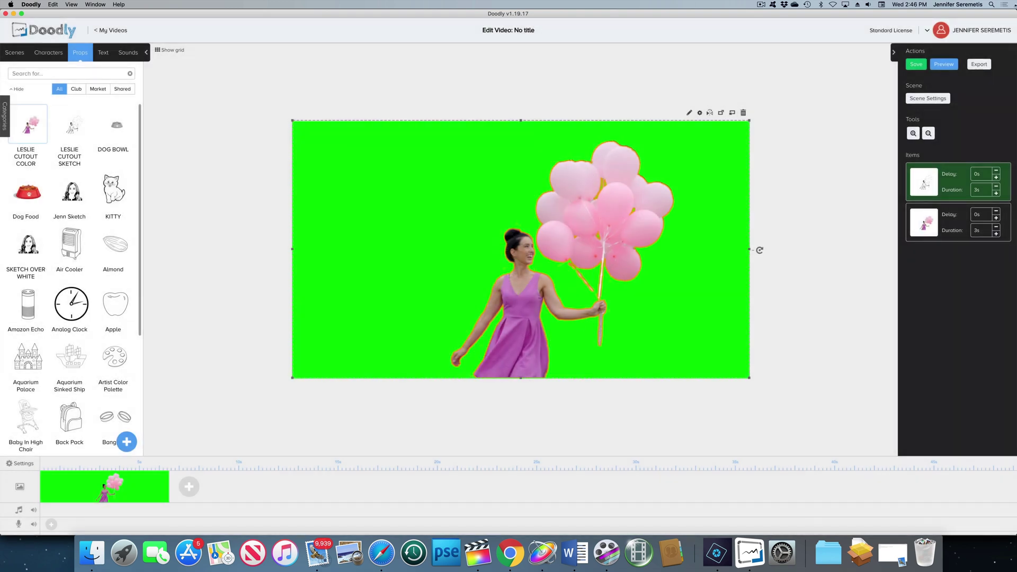
Set the color cutout's delay to 1.5s, leaving its other asset settings as they are.
click(929, 224)
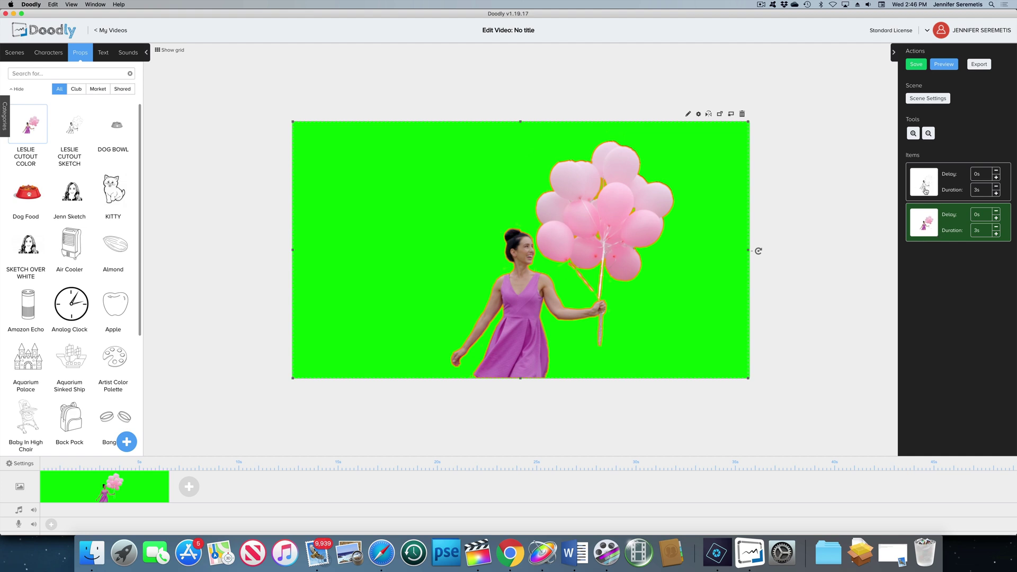
click(997, 218)
double_click(997, 217)
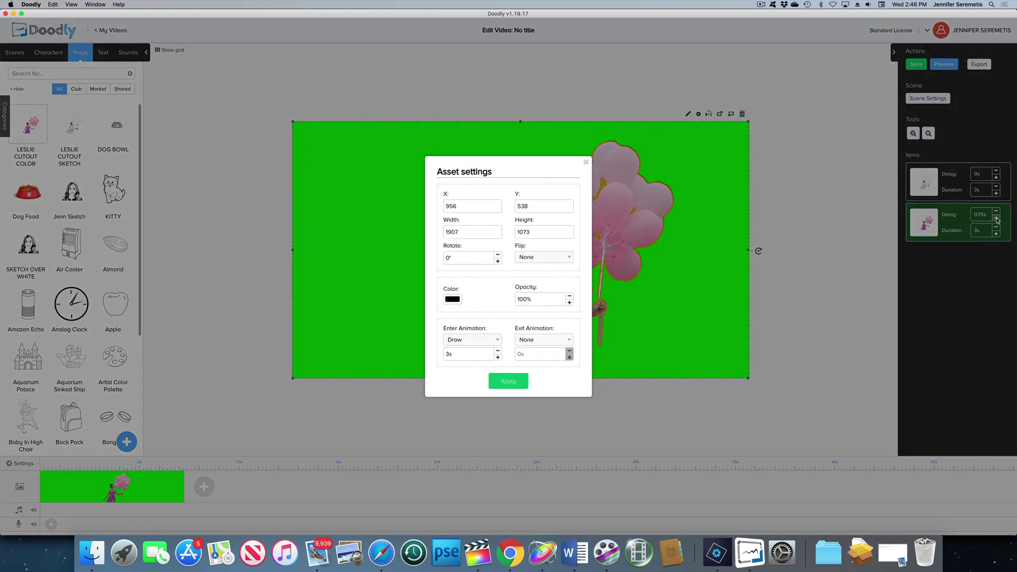
click(587, 161)
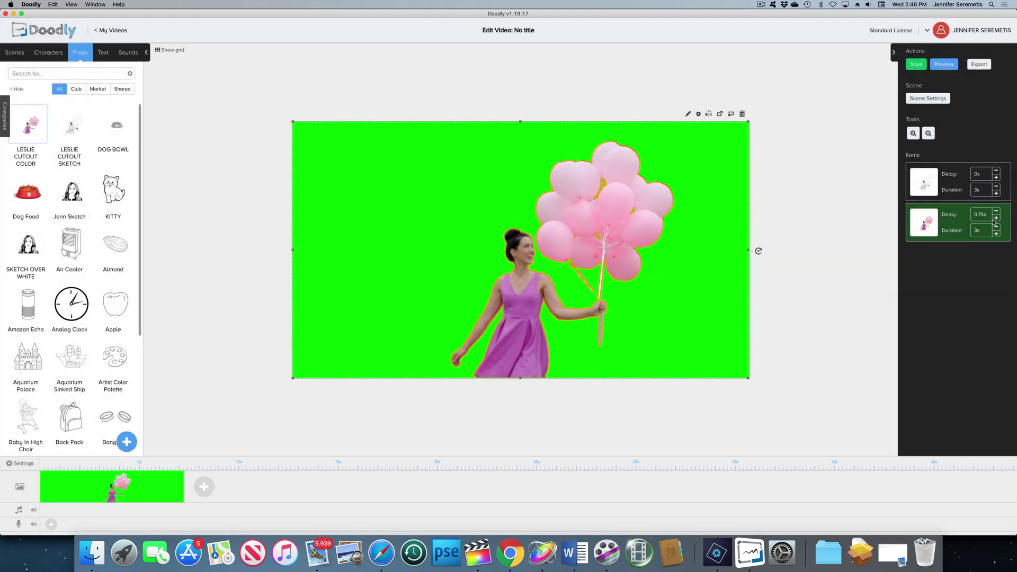
click(996, 218)
double_click(996, 219)
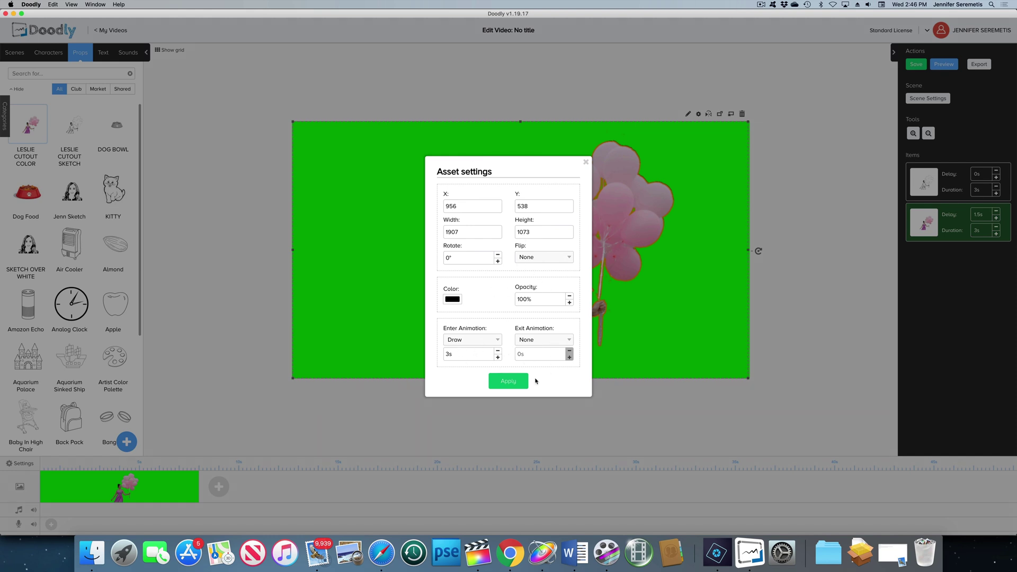
click(515, 385)
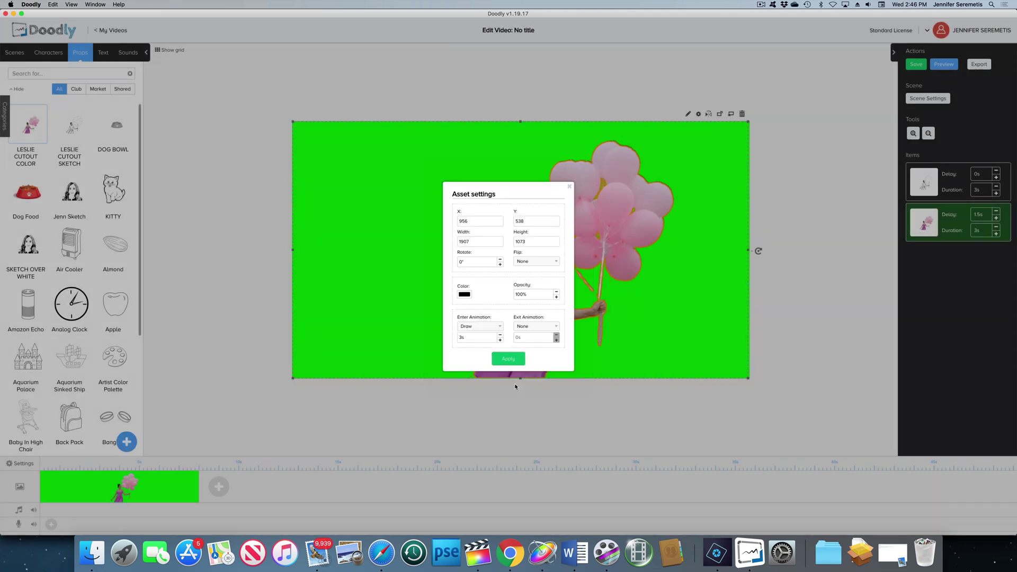
Set the scene's extra time at the end to 5s.
click(945, 98)
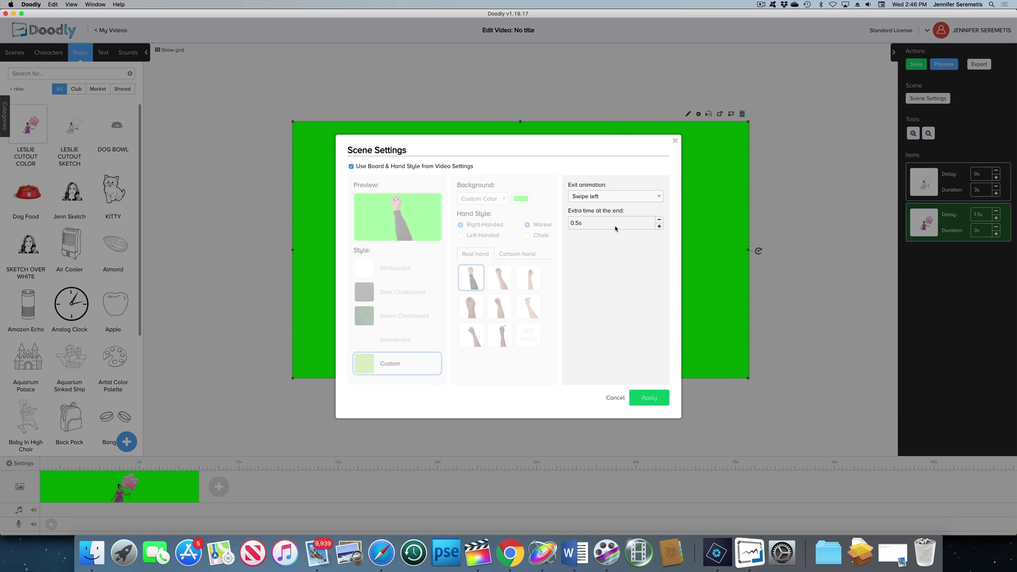
click(660, 226)
click(660, 227)
click(659, 227)
click(659, 226)
click(659, 227)
click(660, 227)
click(659, 226)
click(659, 227)
click(660, 227)
click(659, 226)
Stop using the video's board and hand style for this scene, choose the third real hand in the first row, and apply.
click(351, 167)
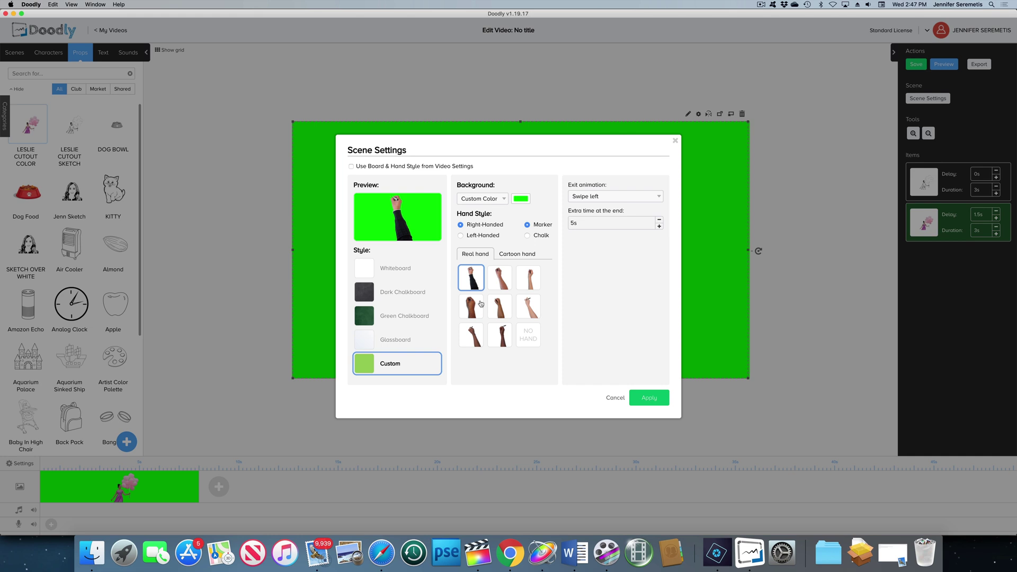
click(508, 282)
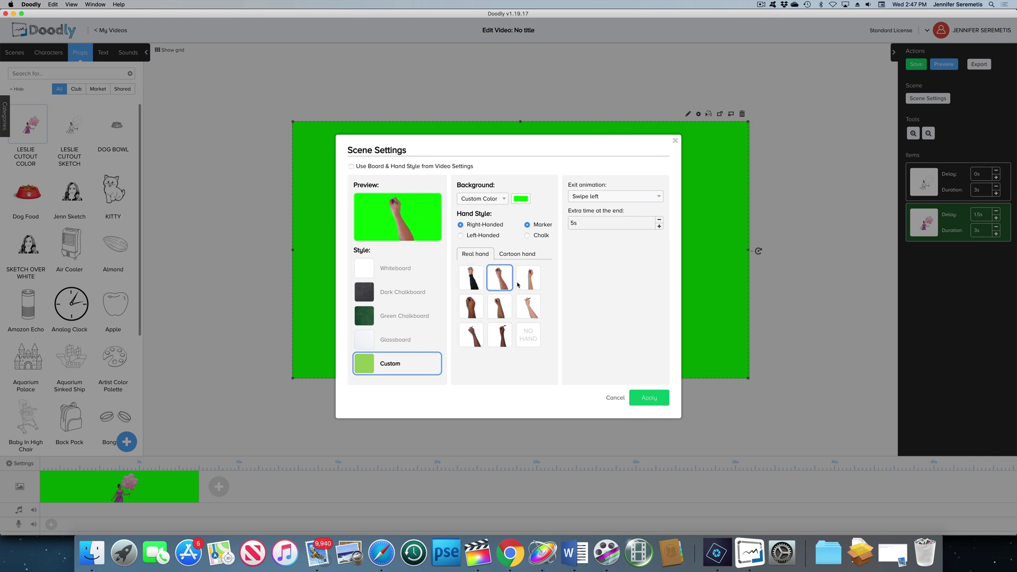
click(529, 284)
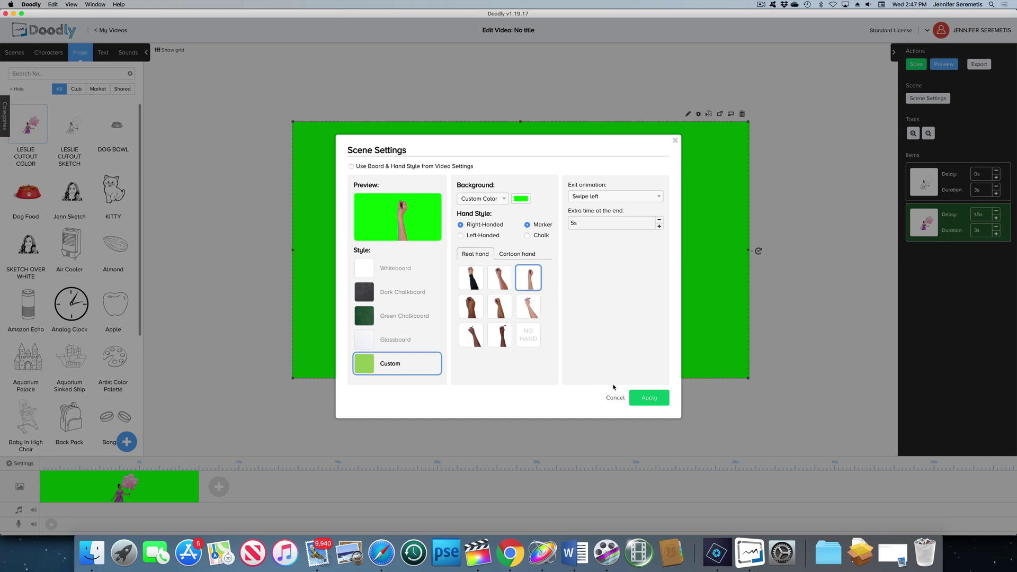
click(649, 402)
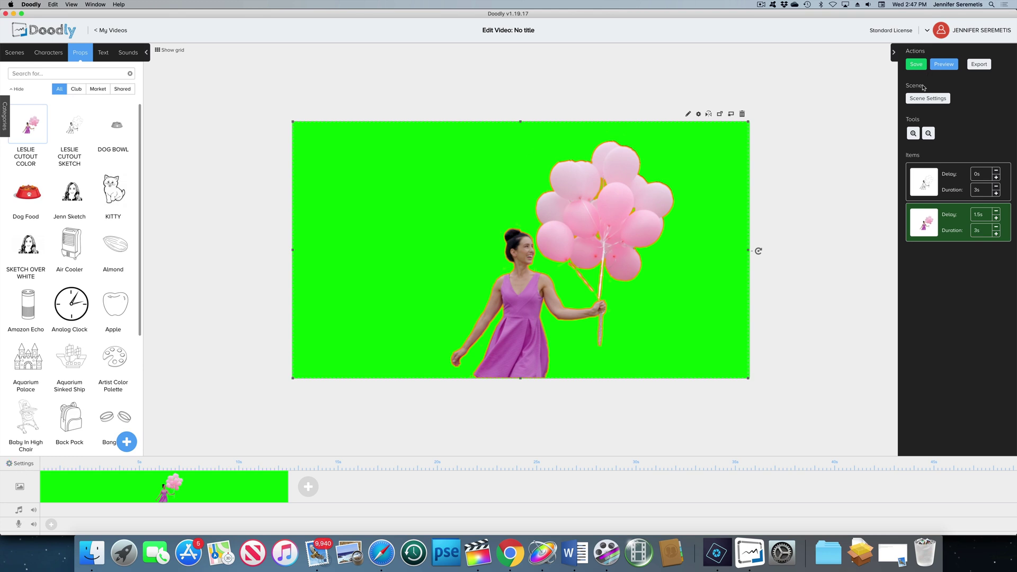
Review the overall video settings, including the erase mode, and preview the drawing animation.
click(17, 467)
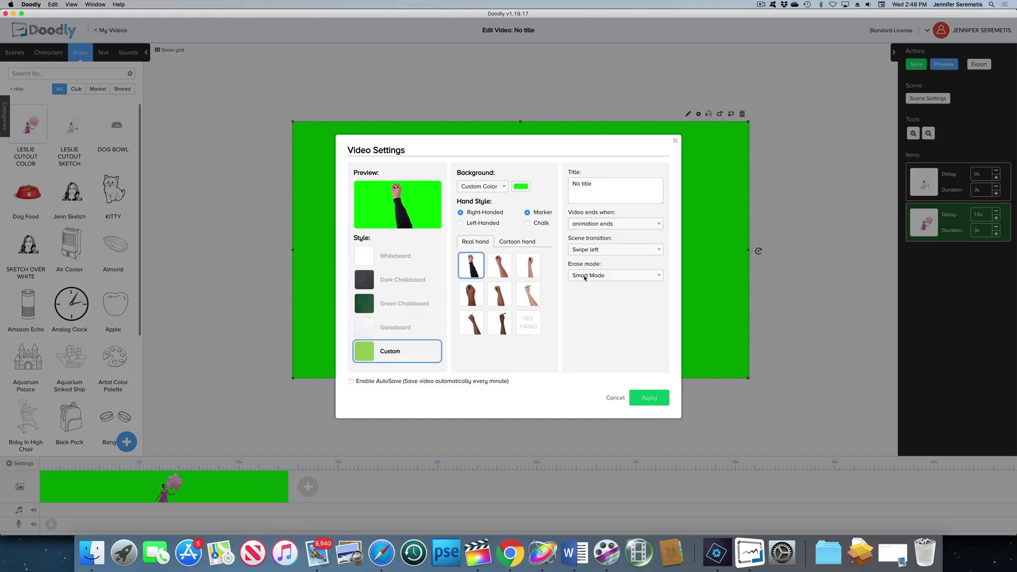
click(674, 141)
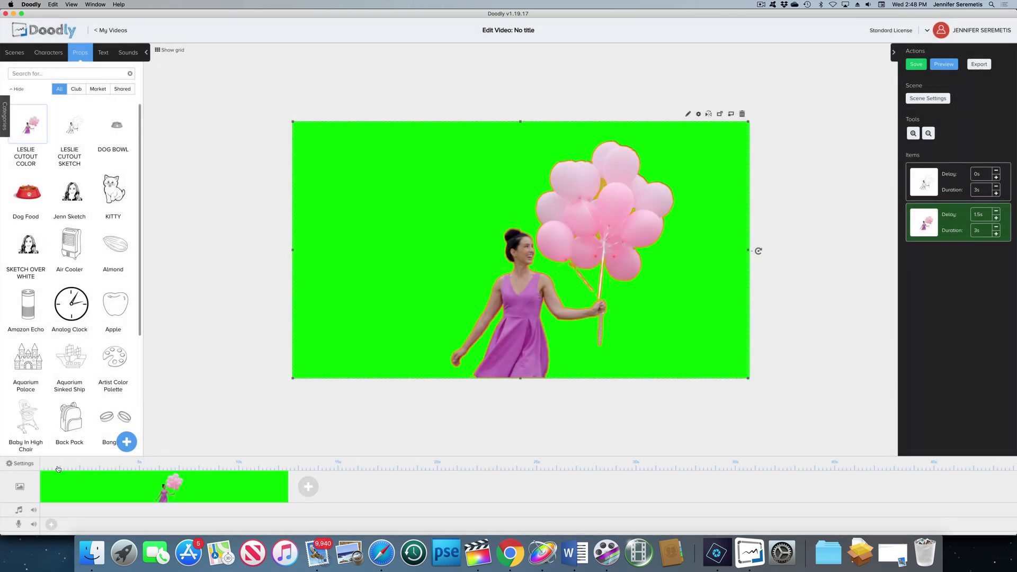
click(945, 64)
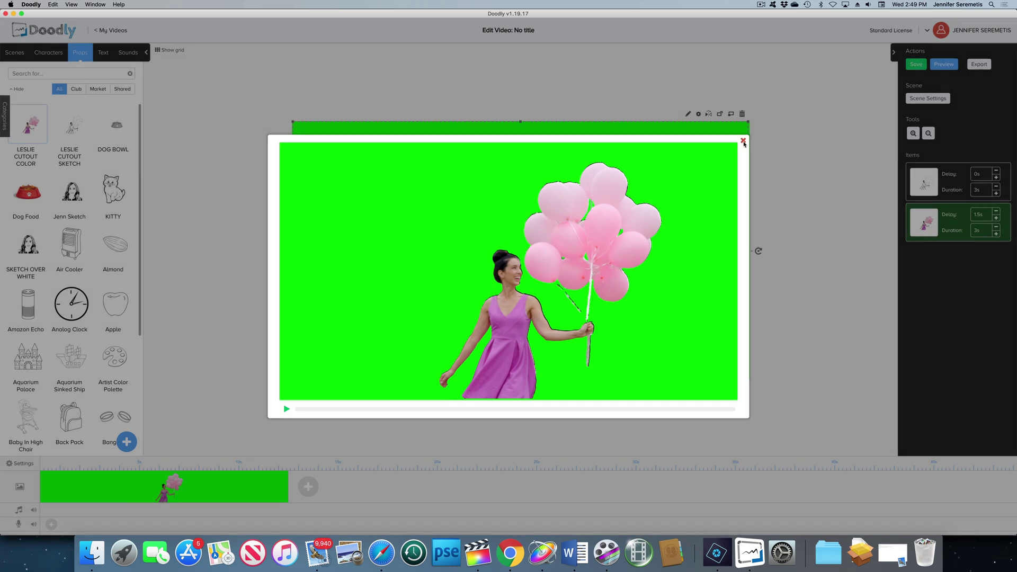
click(743, 141)
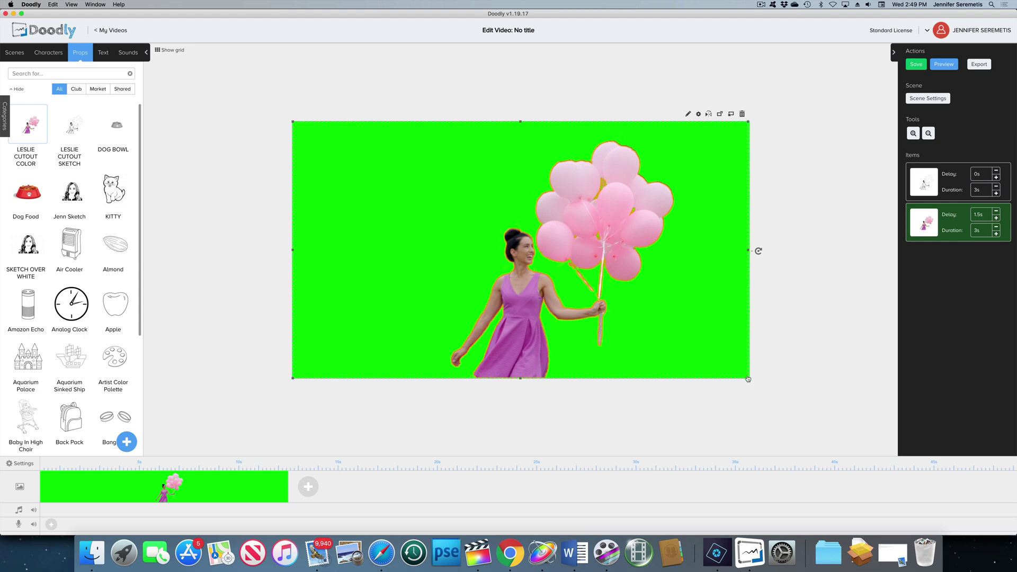
Enlarge the color cutout slightly and nudge it to cover the sketch's black outline more closely.
drag(749, 381, 750, 382)
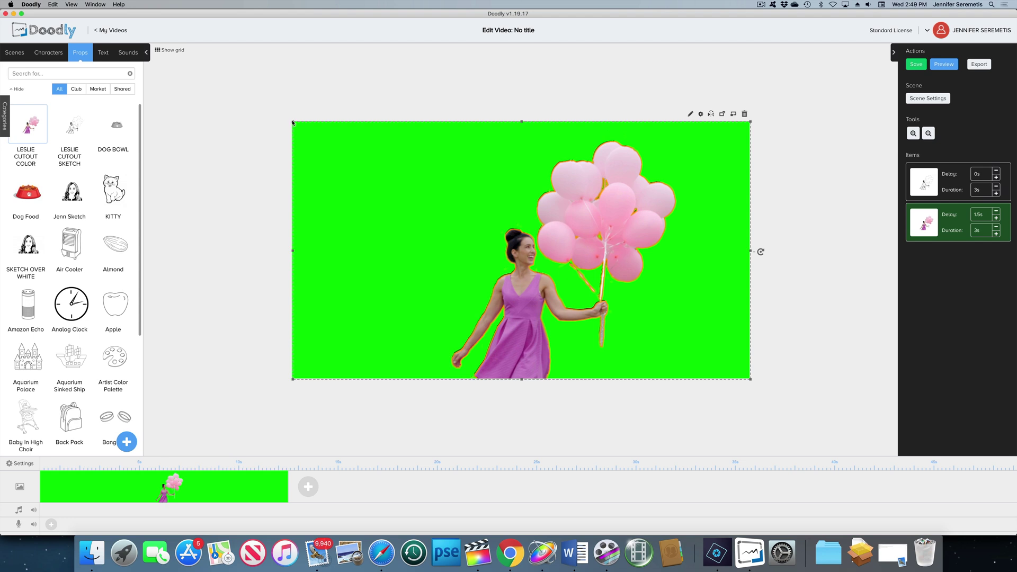
drag(289, 378, 288, 379)
drag(466, 300, 466, 299)
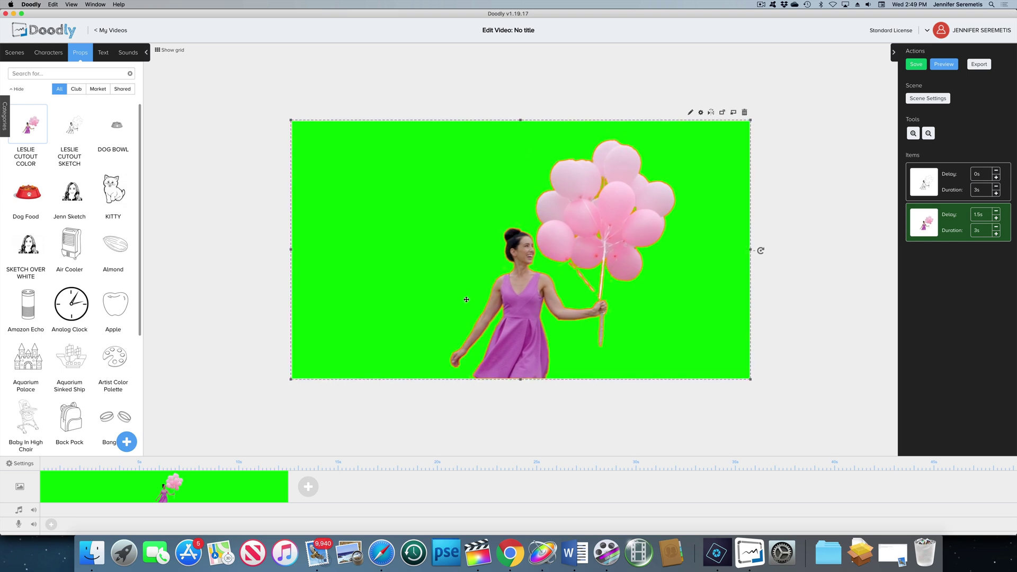
Set the video's erase mode to Off and preview the drawing animation.
click(17, 469)
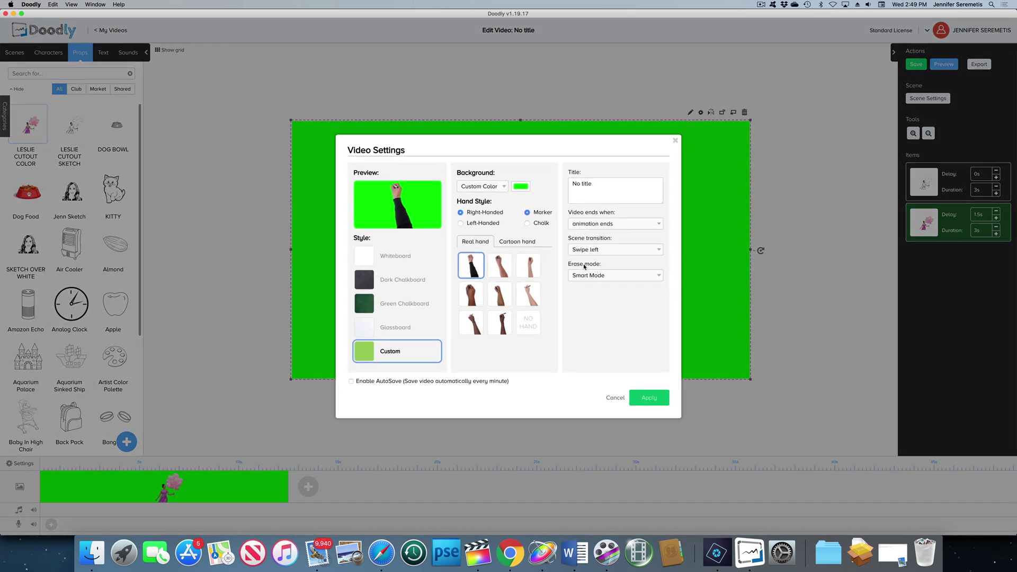
click(610, 276)
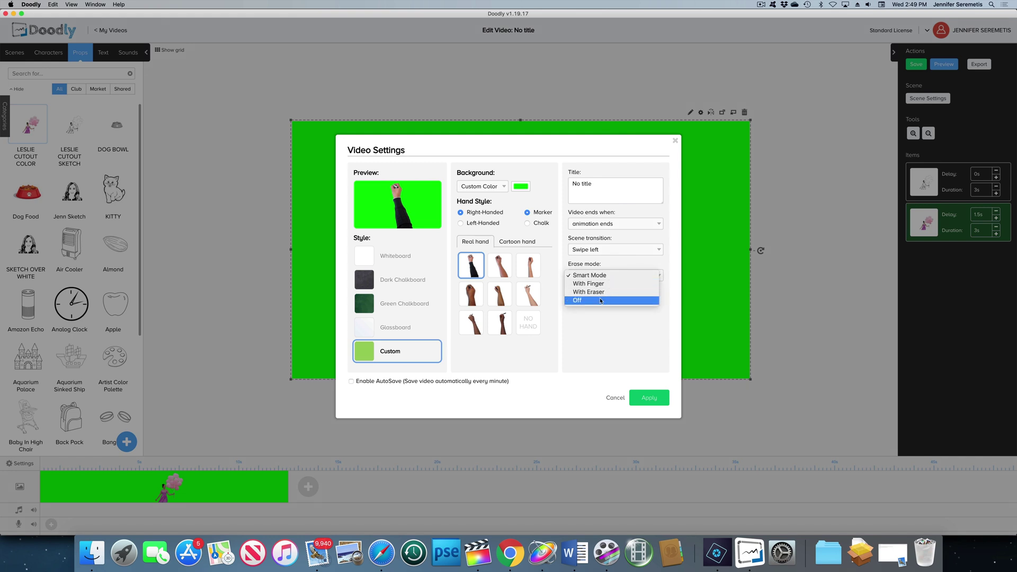
click(601, 301)
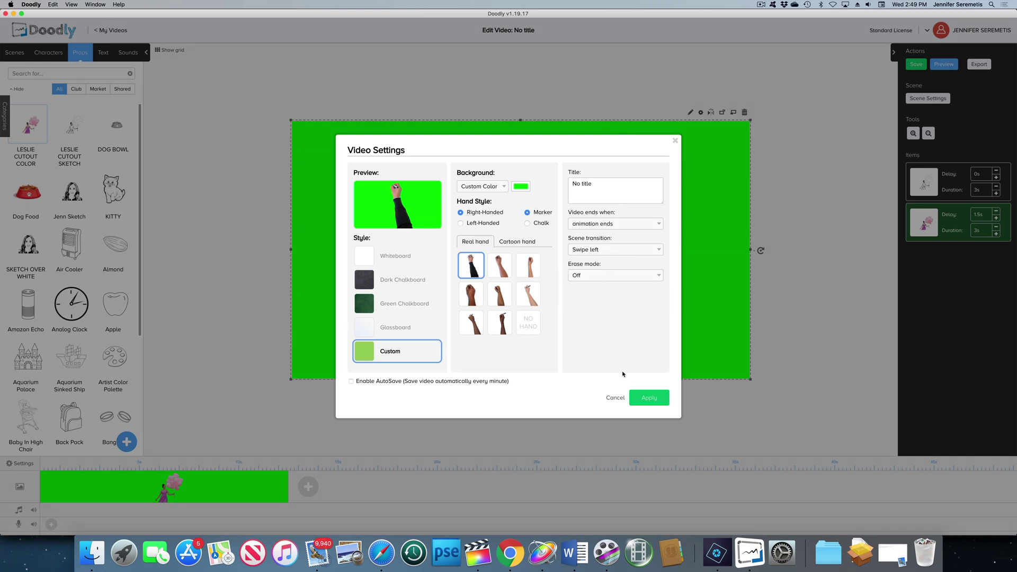
click(649, 397)
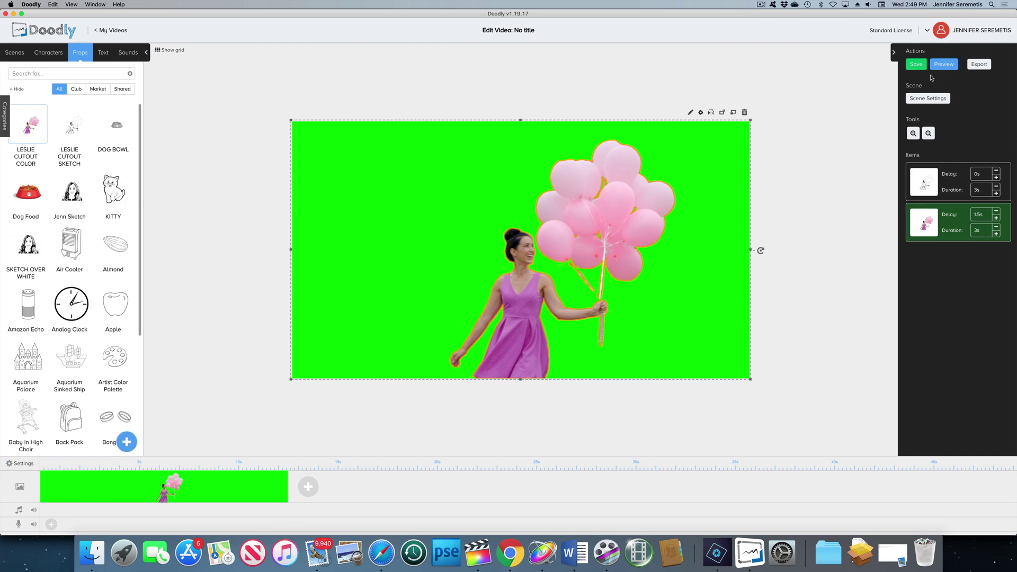
click(943, 66)
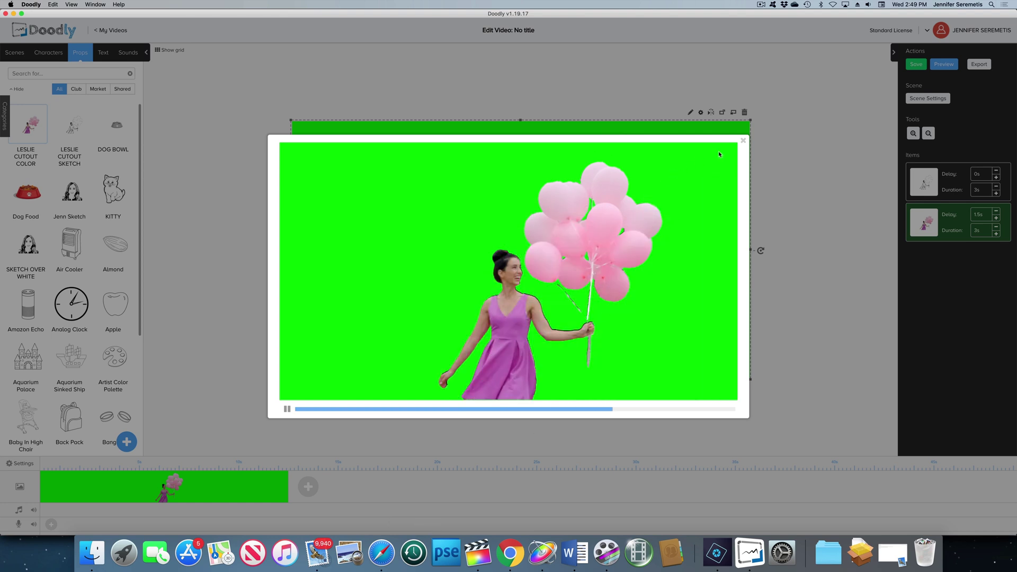
click(743, 141)
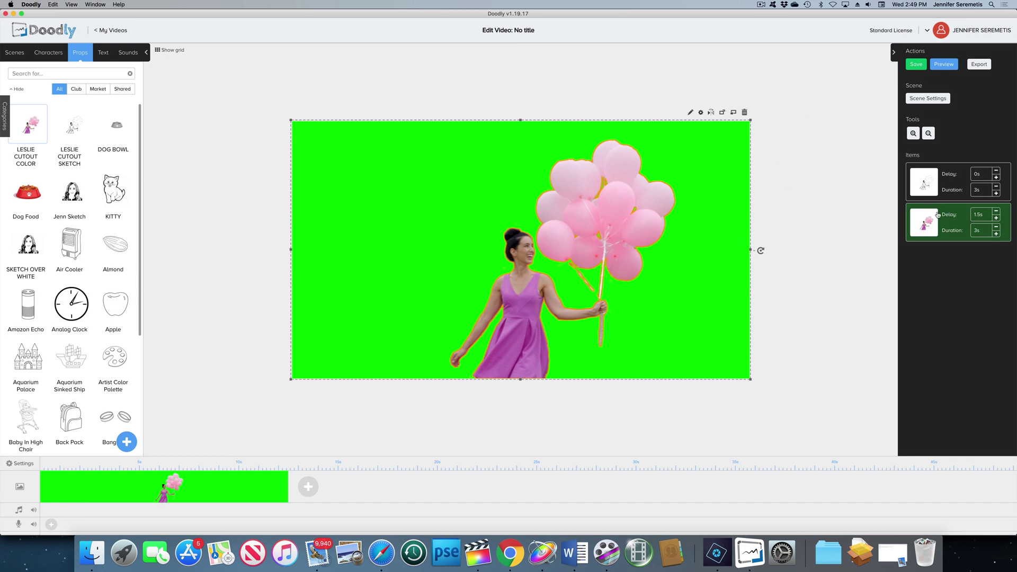
Open the color cutout for asset editing and extend its reveal path in a zigzag over the woman's head, neck and shoulders.
click(934, 187)
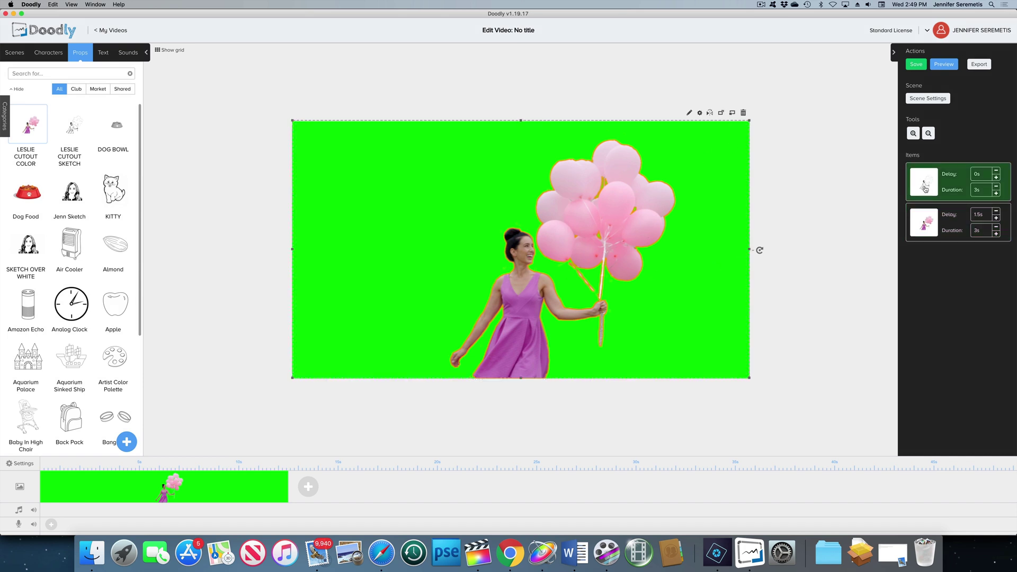
click(931, 217)
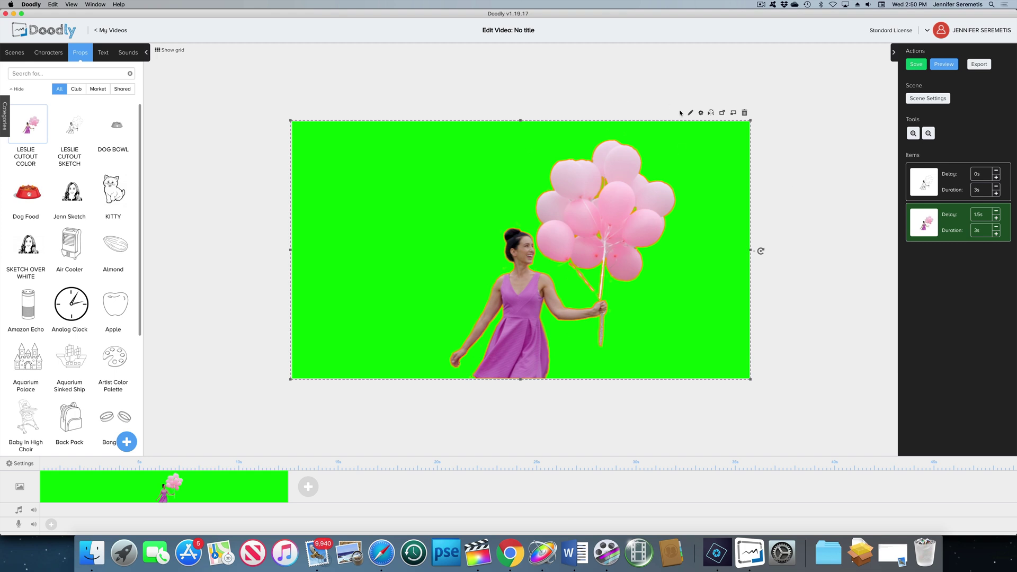
click(690, 113)
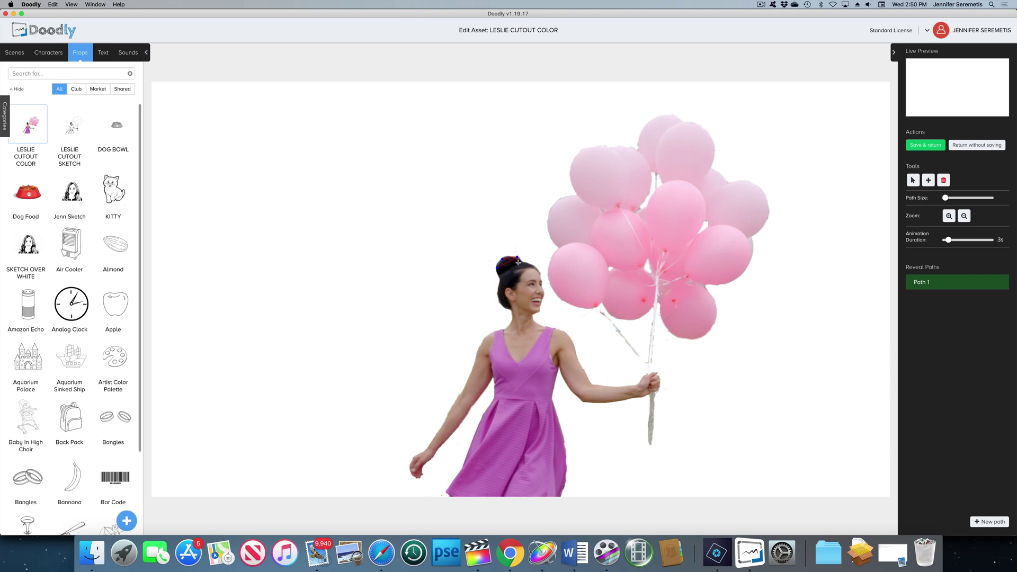
click(522, 261)
click(540, 274)
click(514, 318)
click(532, 318)
click(509, 328)
click(546, 328)
click(493, 334)
click(565, 333)
Continue the zigzag reveal path across the chest and down the woman's lowered arm to the hand.
click(479, 351)
click(573, 342)
click(476, 363)
click(576, 354)
click(470, 380)
click(480, 396)
click(460, 396)
click(469, 412)
click(450, 414)
click(456, 427)
click(443, 430)
click(445, 443)
click(431, 440)
click(438, 456)
click(421, 449)
click(407, 469)
Zigzag the reveal path down the woman's dress from the waist to the hem.
click(495, 388)
click(560, 372)
click(553, 397)
click(488, 411)
click(558, 411)
click(478, 429)
click(565, 430)
click(462, 464)
click(573, 475)
click(444, 491)
Zigzag the reveal path along the arm holding the balloons out to the hand.
click(585, 363)
click(577, 407)
click(595, 374)
click(604, 412)
click(623, 382)
click(634, 406)
click(654, 397)
click(665, 389)
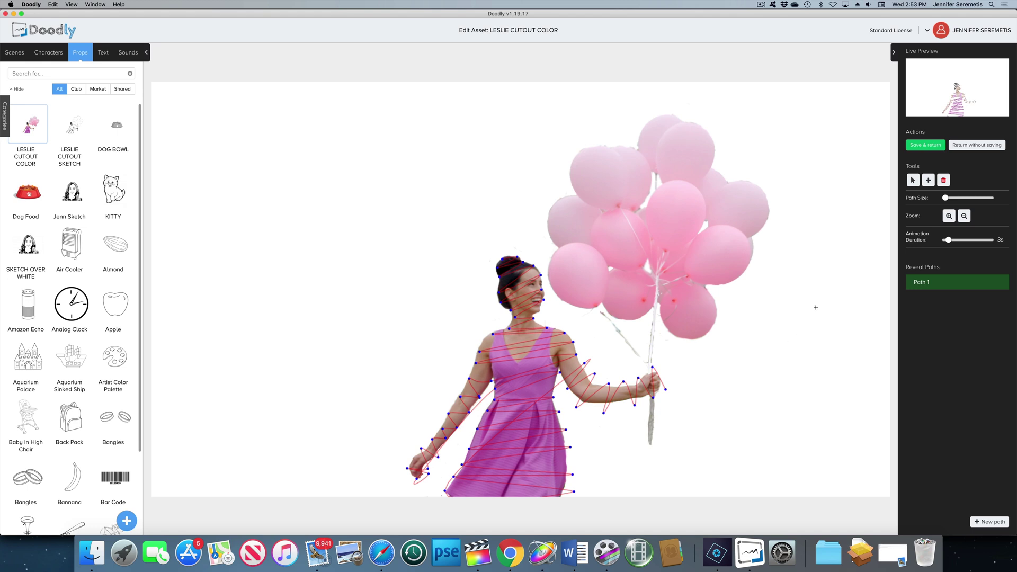
Loop the reveal path around the outside of the balloons and zigzag it down over the whole bunch.
click(846, 264)
click(834, 130)
click(754, 95)
click(602, 117)
click(727, 123)
click(567, 151)
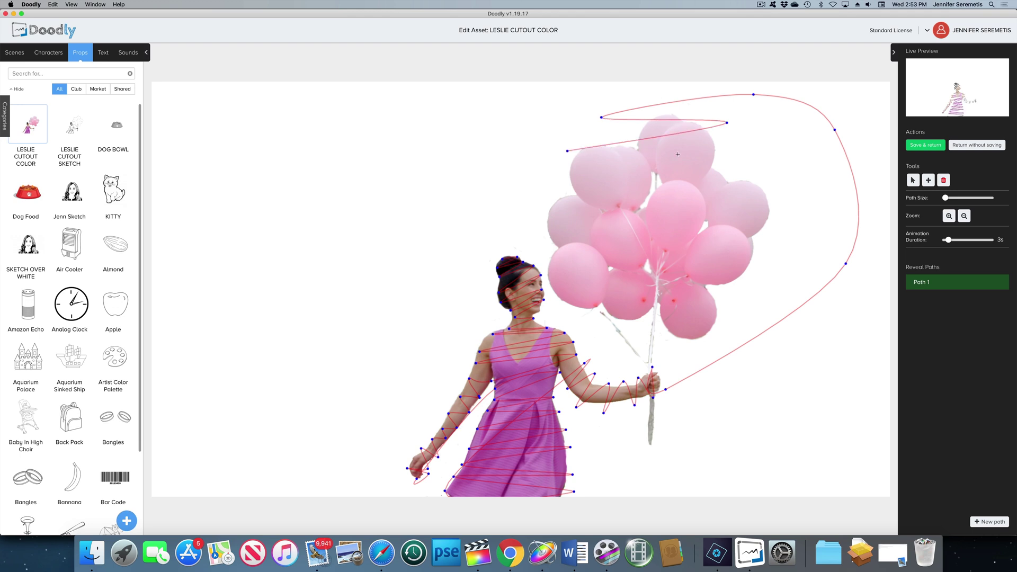
click(723, 159)
click(566, 173)
click(732, 173)
click(769, 190)
click(550, 209)
click(775, 208)
click(768, 227)
click(546, 258)
click(757, 266)
click(558, 306)
click(738, 289)
Continue the zigzag reveal path below the balloons and down the strings past the hand.
click(614, 351)
click(692, 353)
click(672, 406)
click(669, 432)
click(639, 442)
click(663, 450)
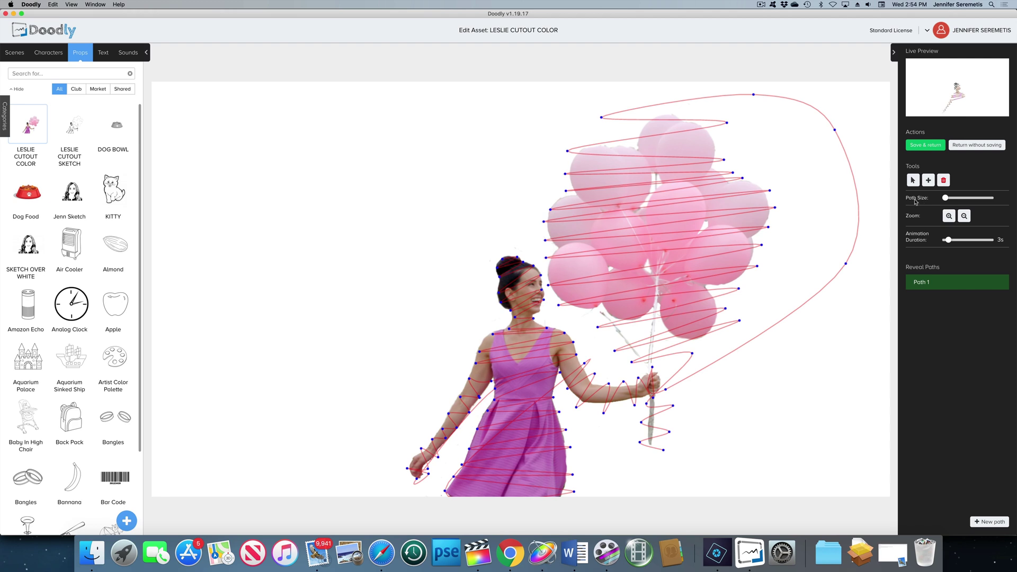
Set the color cutout's reveal path size to the maximum and preview the drawing animation in the video.
drag(945, 199, 999, 201)
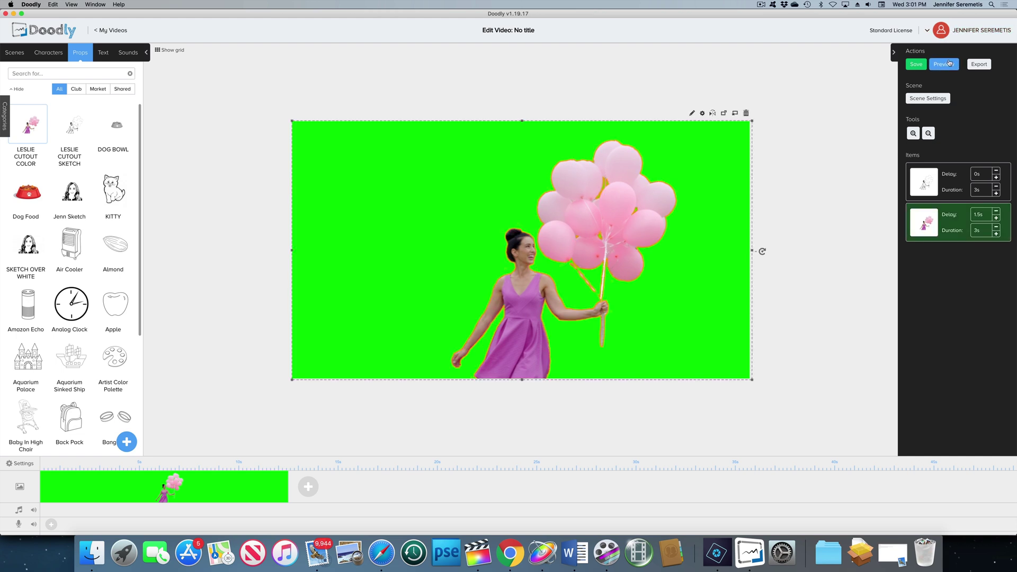
click(944, 65)
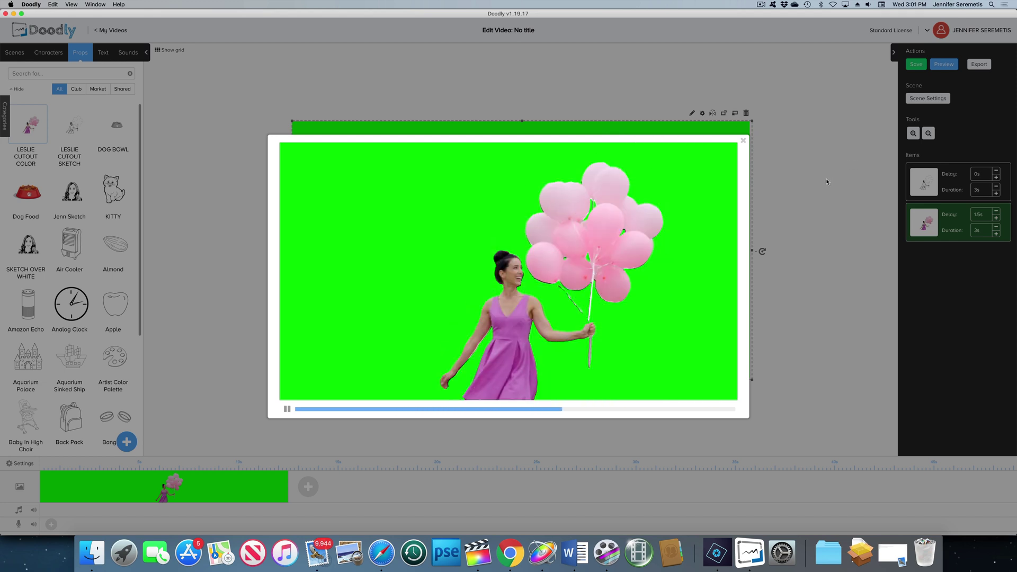
click(743, 140)
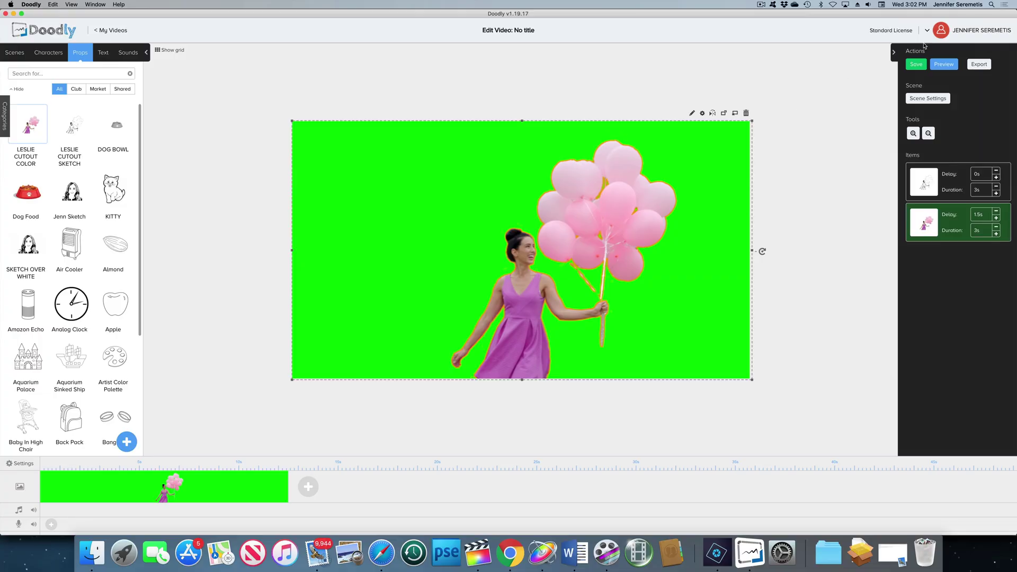
Export the video at a custom resolution with the width set to 3840.
click(979, 64)
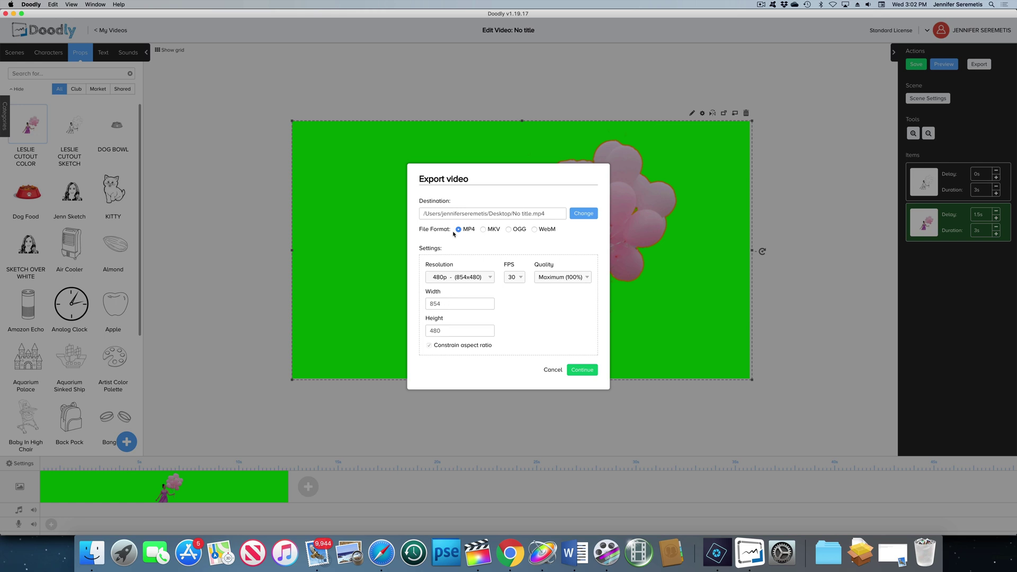
click(483, 280)
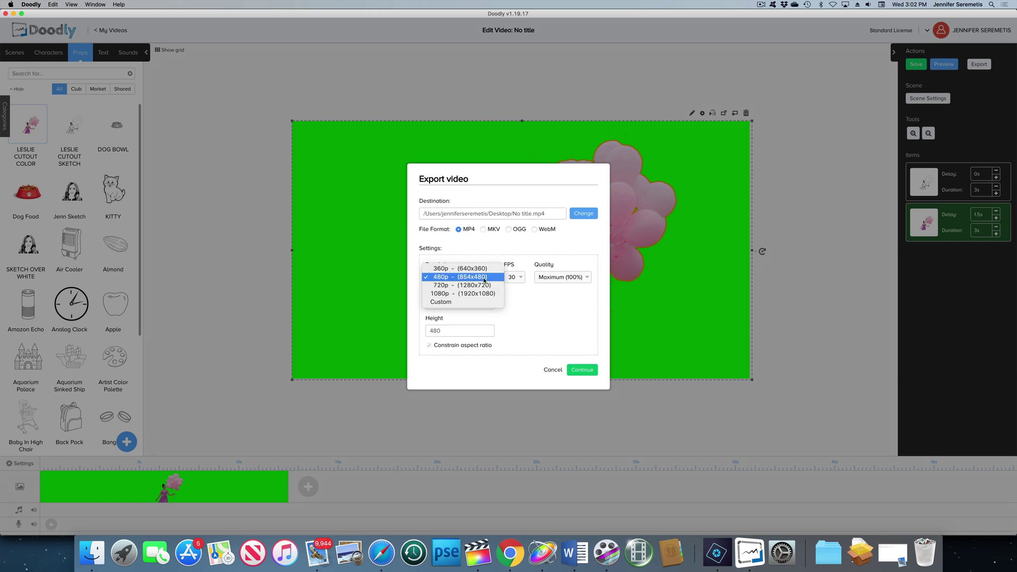
click(479, 301)
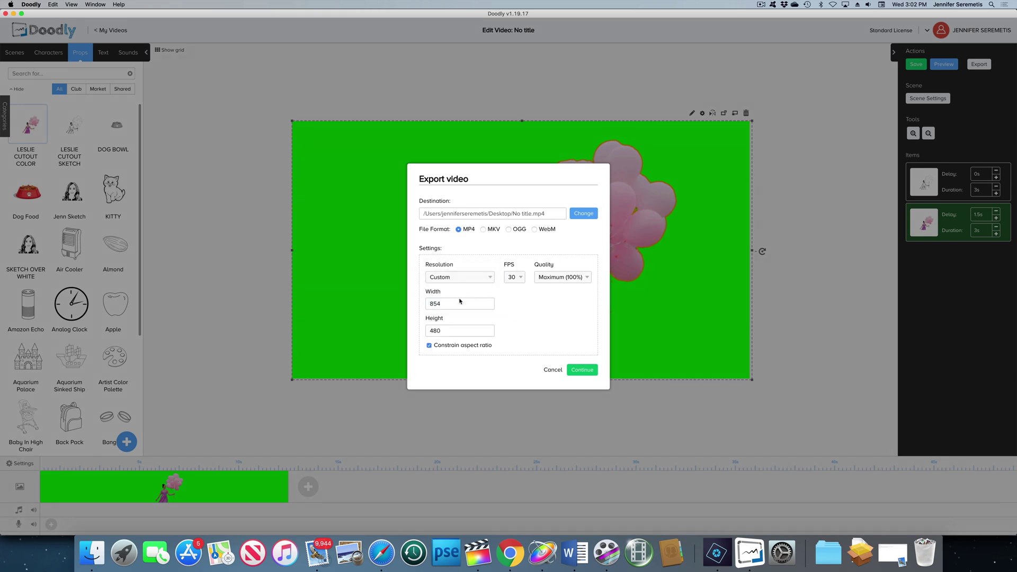
double_click(458, 304)
text(3840)
click(582, 370)
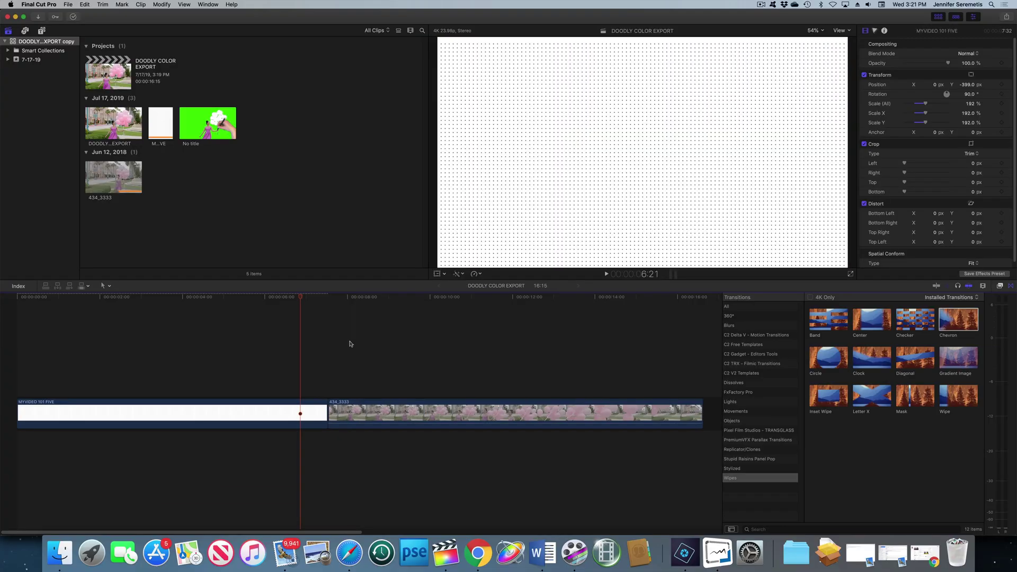
In Final Cut Pro, delete the MYVIDEO 101 FIVE clip from the start of the timeline.
click(275, 416)
key(Delete)
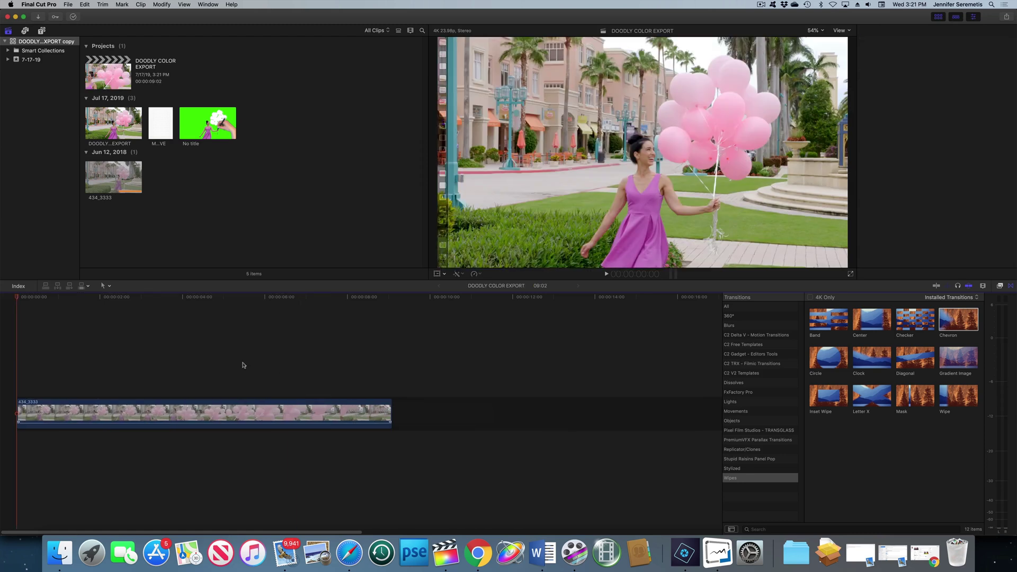
click(233, 298)
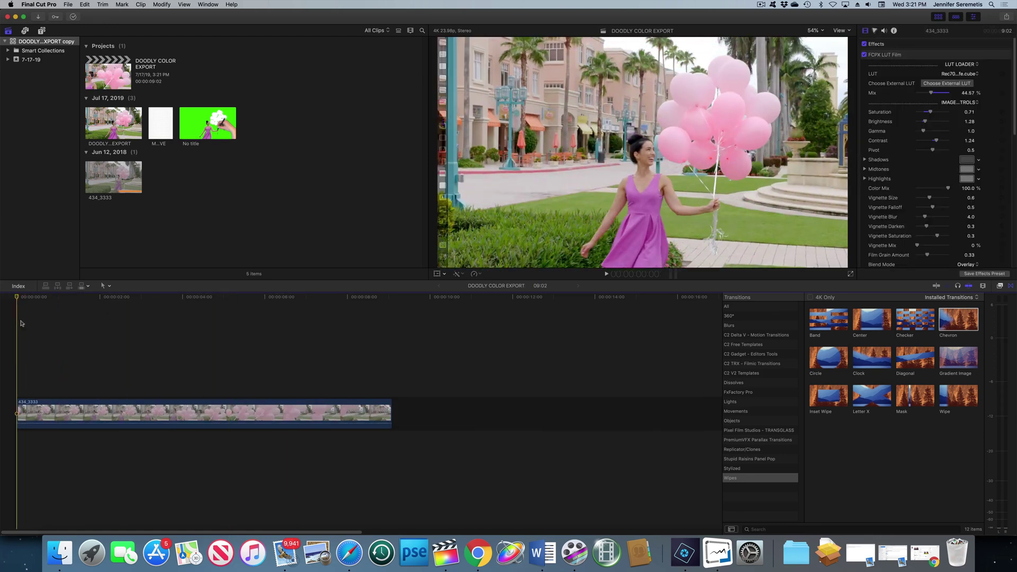
Insert a gap at the start of the timeline and extend it to 4:11.
key(Home)
key(alt+w)
click(51, 413)
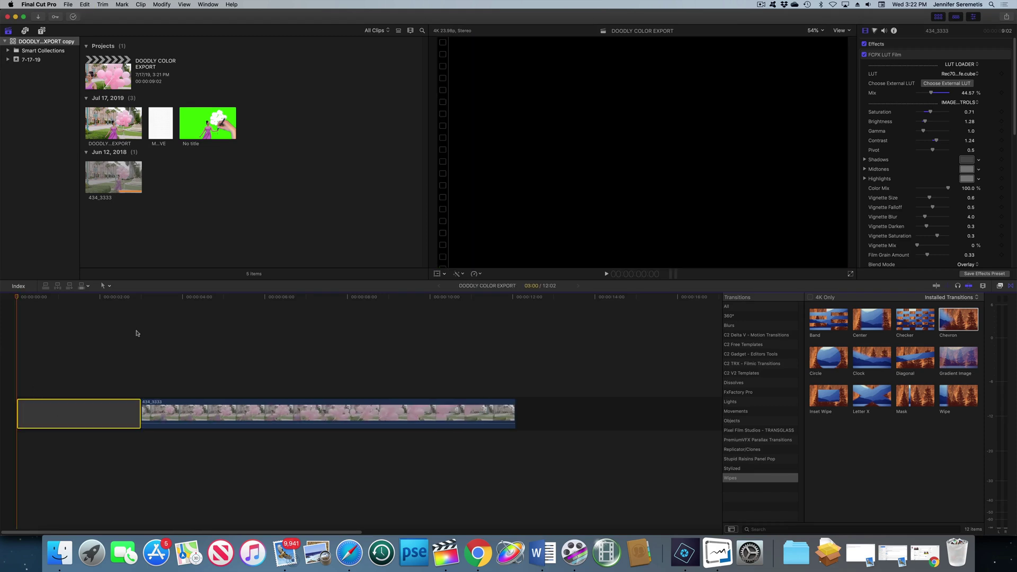
drag(141, 414, 199, 412)
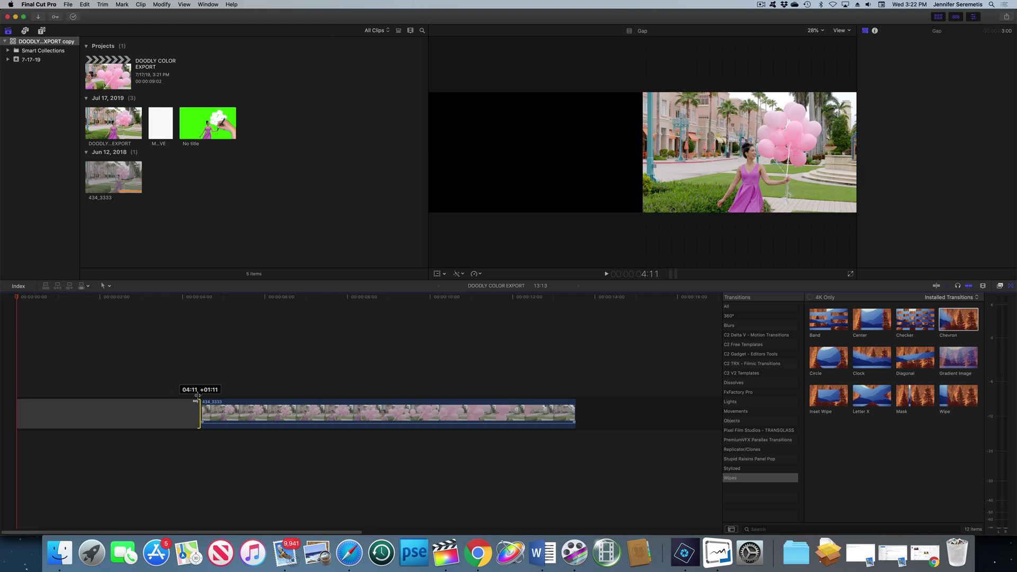
Insert the DOODLY COLOR EXPORT still between the gap and the 434_3333 clip, trim it to 1:05, and play the transition.
click(196, 303)
drag(195, 303, 201, 304)
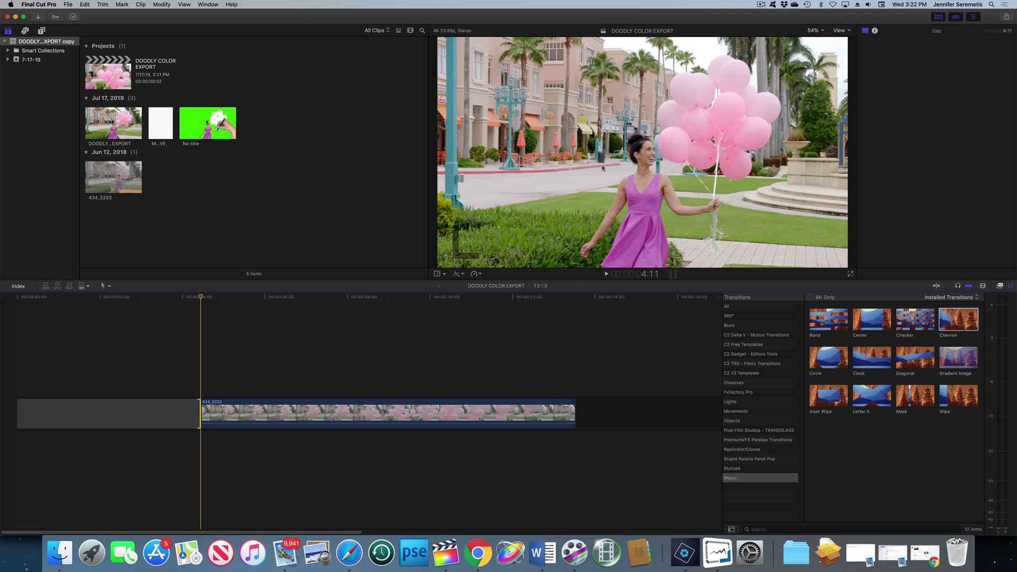
mouse_move(108, 129)
mouse_down()
mouse_move(121, 121)
mouse_move(182, 369)
mouse_move(203, 412)
mouse_up()
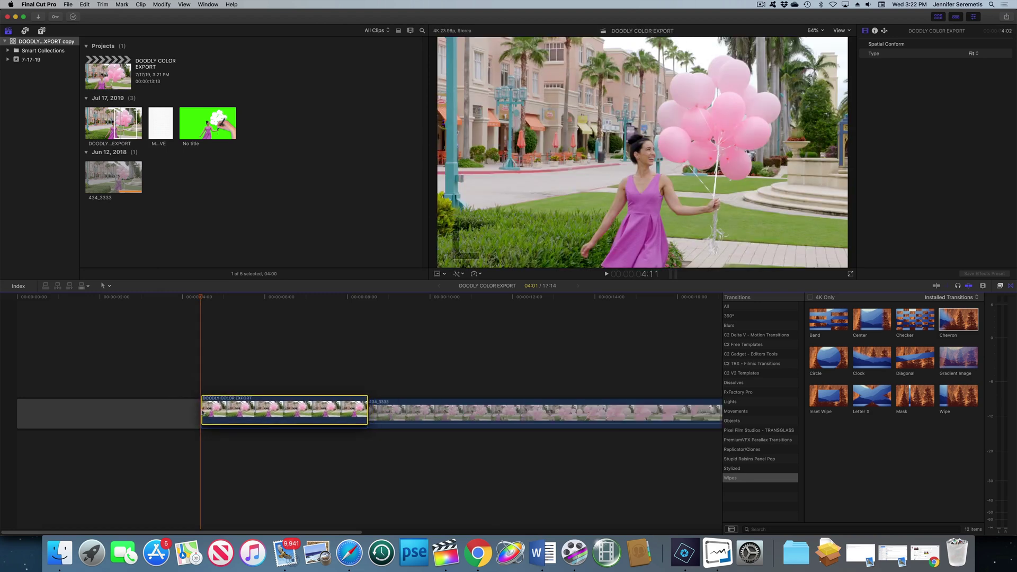
drag(366, 424, 235, 426)
key(space)
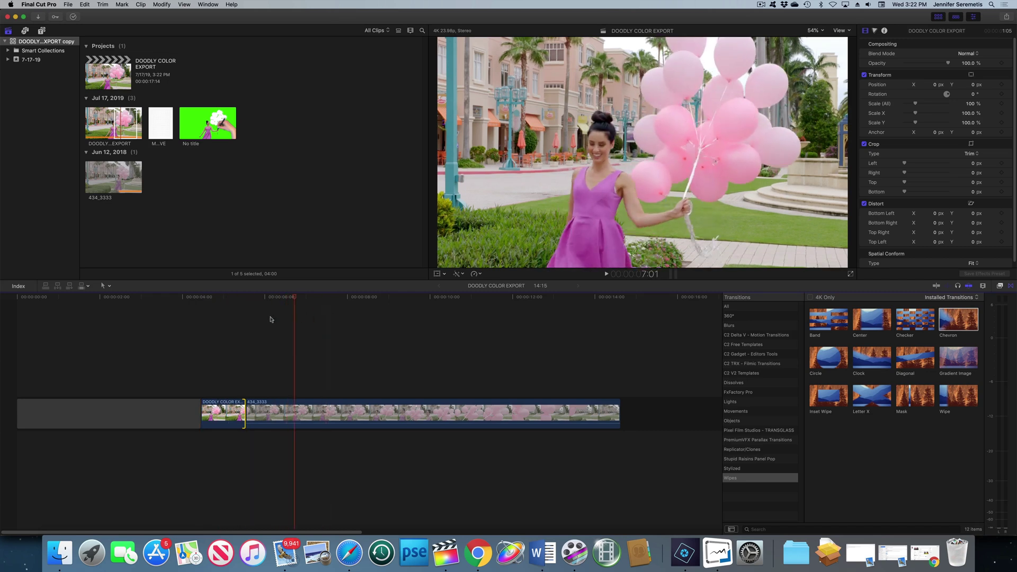
click(208, 323)
click(200, 350)
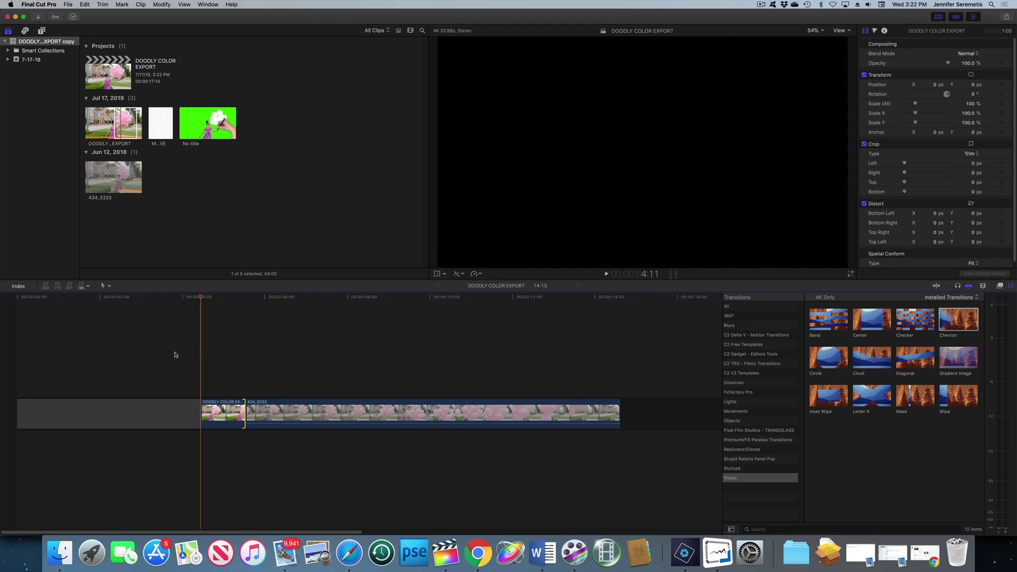
Place the green-screen No title clip above the gap at the start of the timeline.
click(200, 342)
click(207, 123)
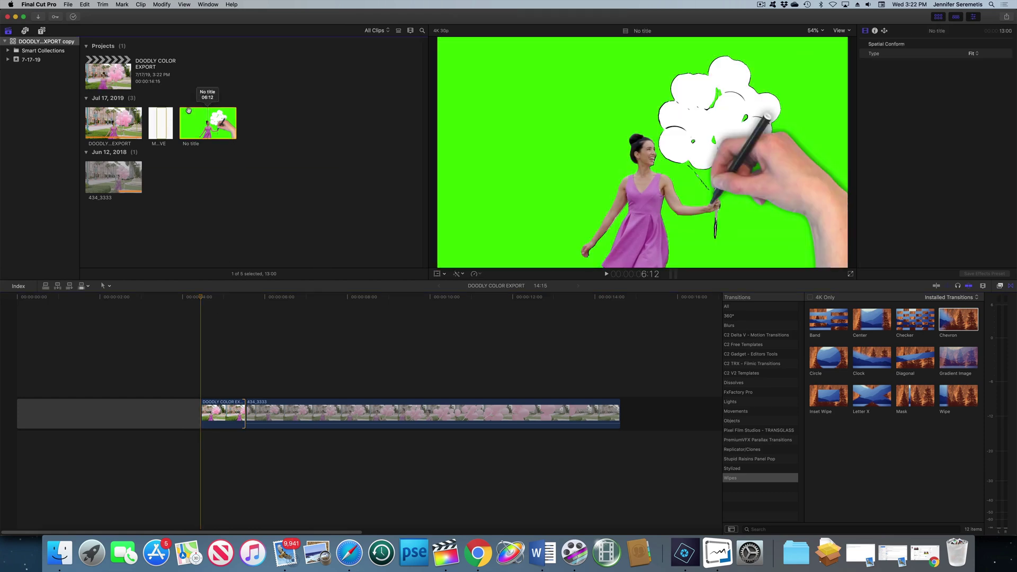
drag(205, 123, 16, 377)
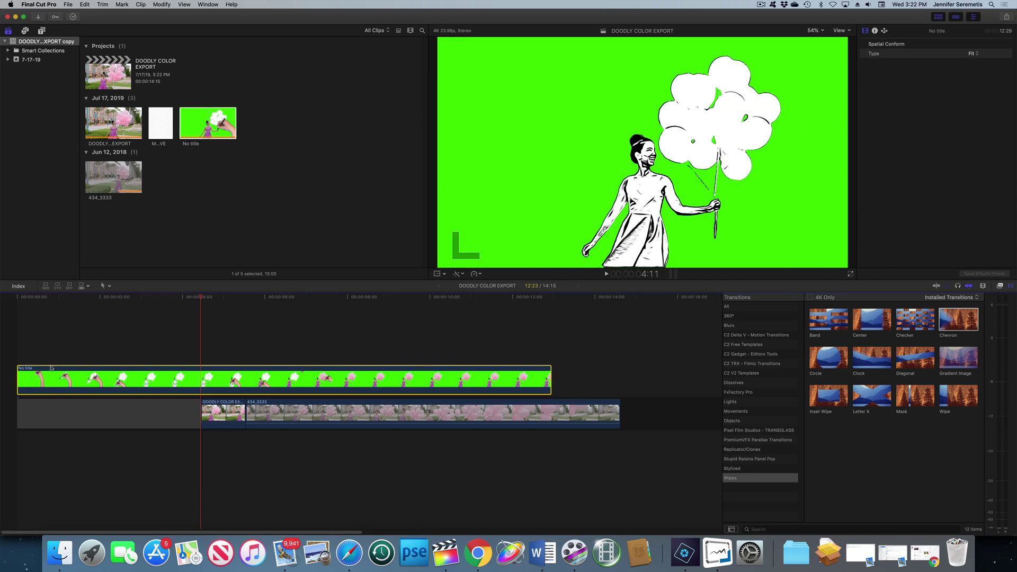
Trim the green-screen clip's end to 8:04 and extend the gap to the same point.
drag(217, 298, 305, 314)
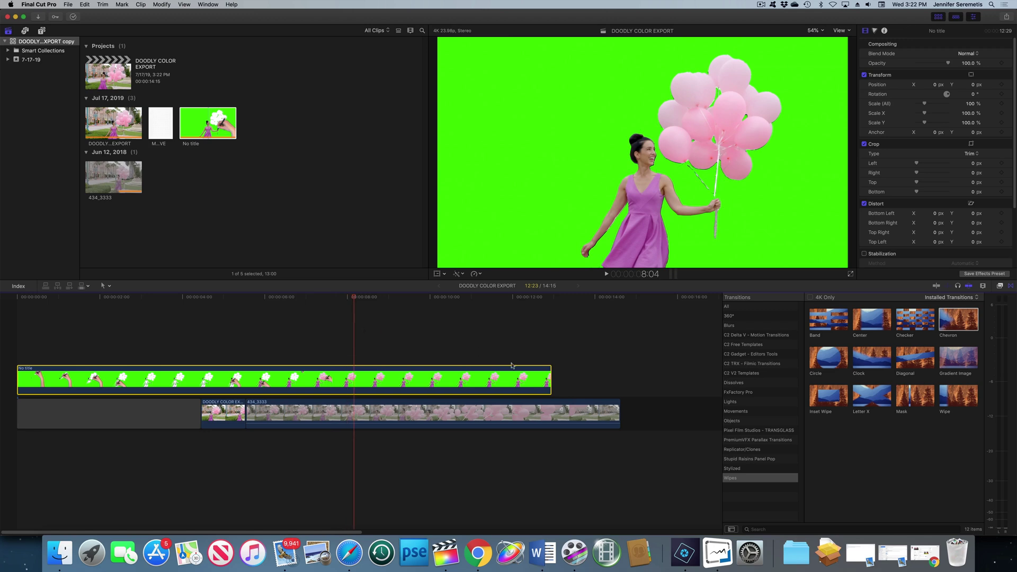
drag(549, 371, 354, 379)
drag(197, 418, 348, 406)
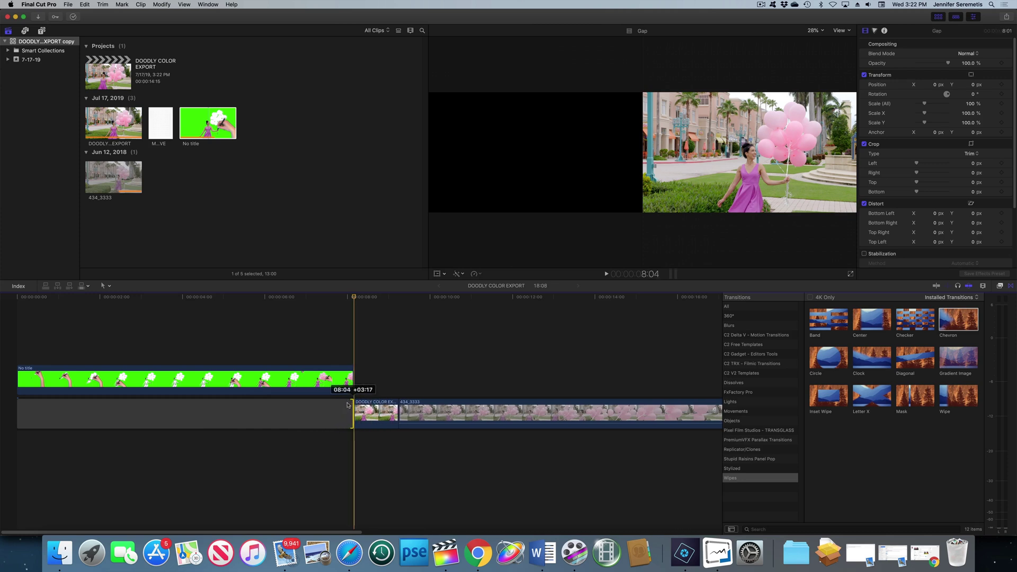
Apply the Keyer effect to the green-screen clip and check the keyed result further along the timeline.
click(294, 381)
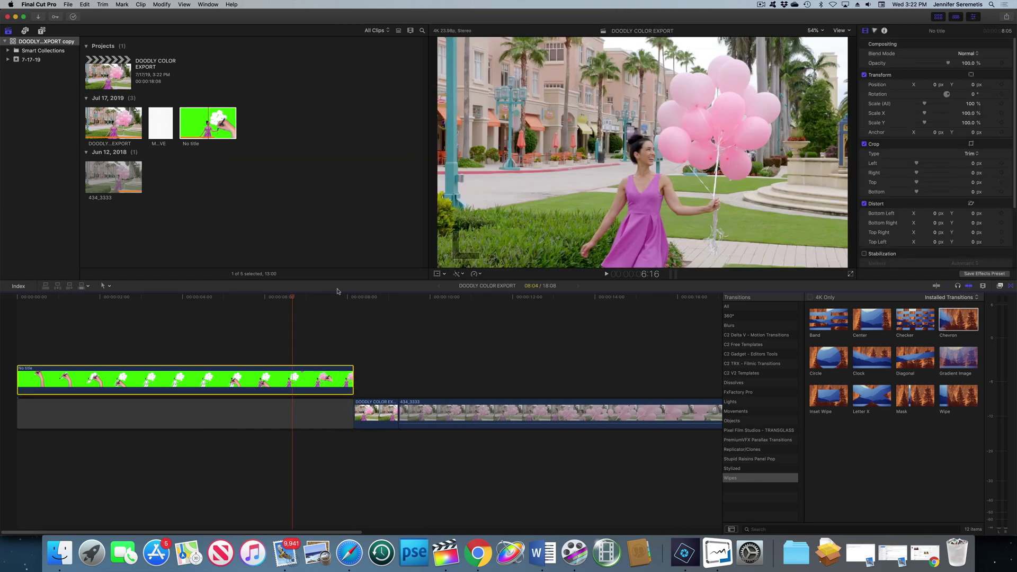
key(cmd+5)
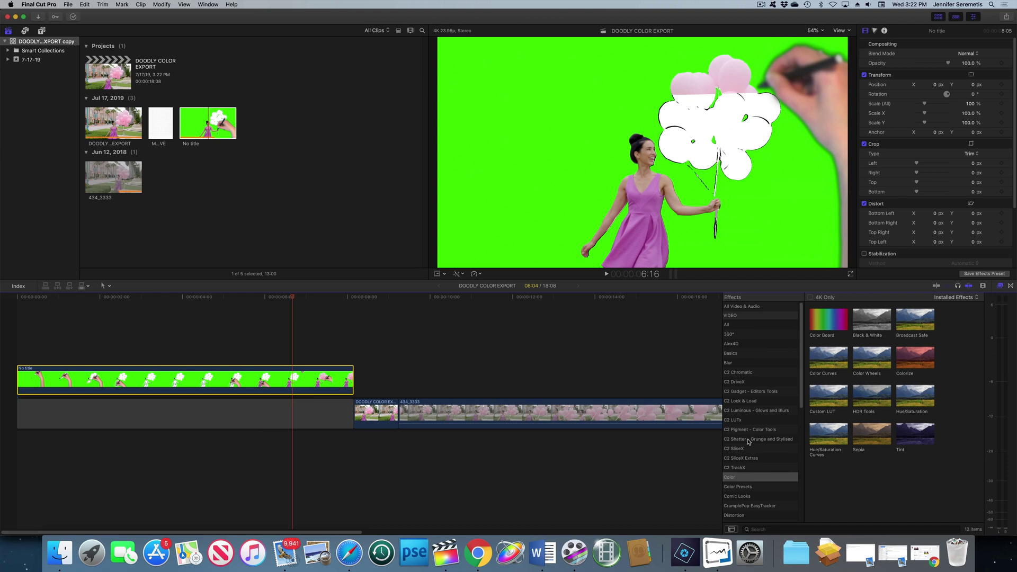
scroll(742, 468, down, 5)
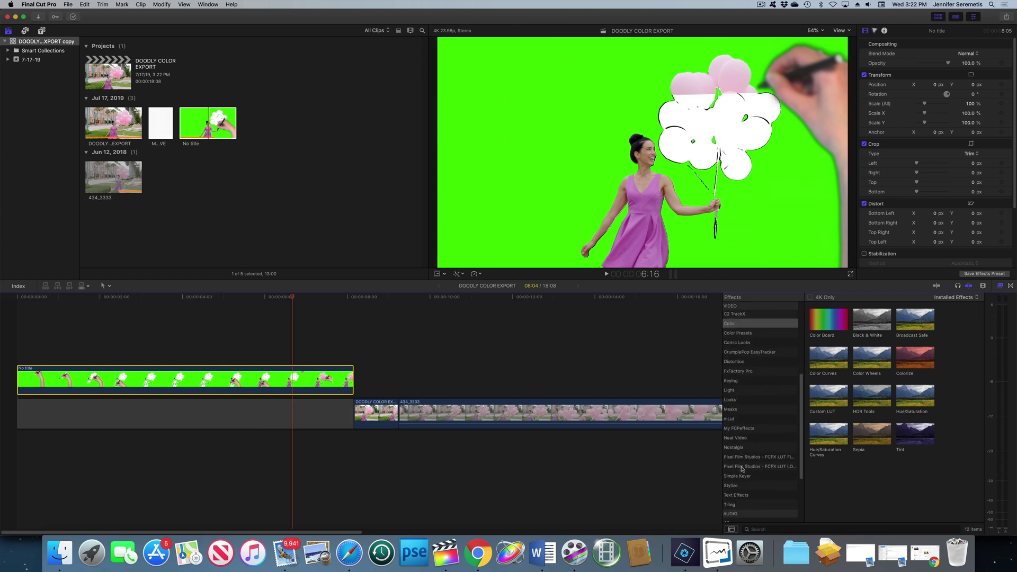
click(731, 381)
drag(827, 319, 298, 379)
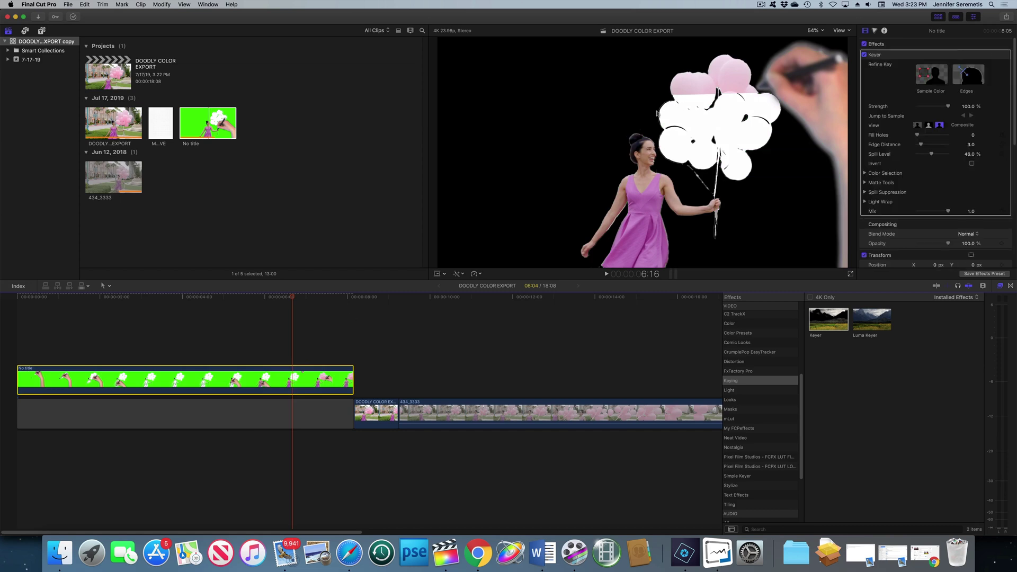
click(328, 296)
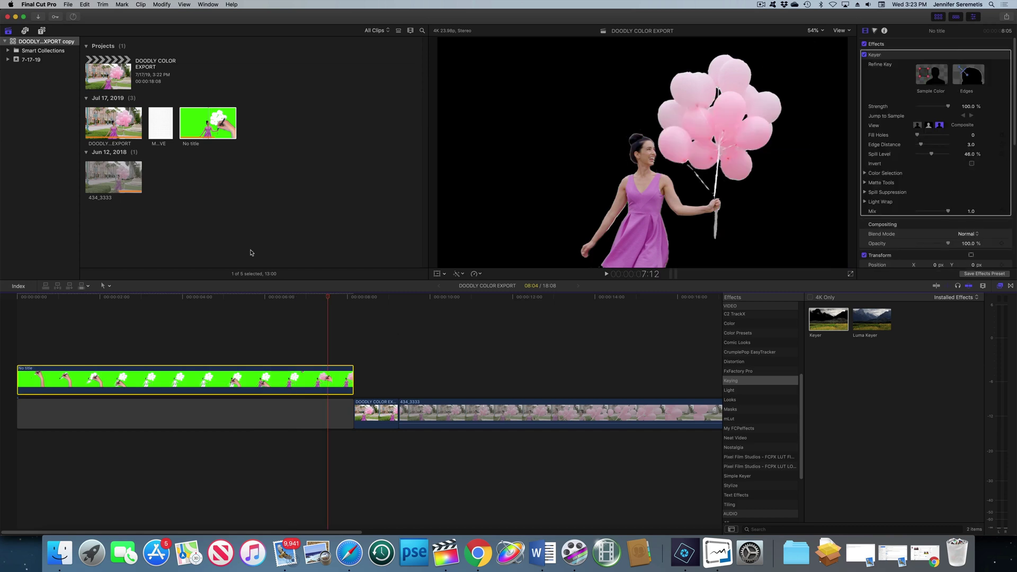
Replace the gap under the keyed clip with the MYVIDEO 101 FIVE dotted-paper clip and view it mid-drawing.
click(164, 122)
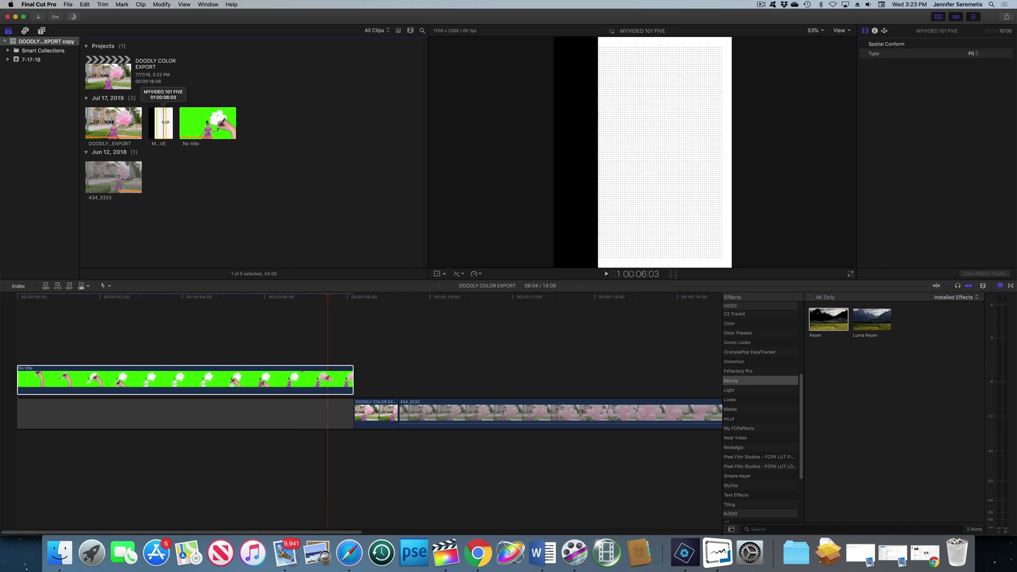
drag(165, 122, 149, 403)
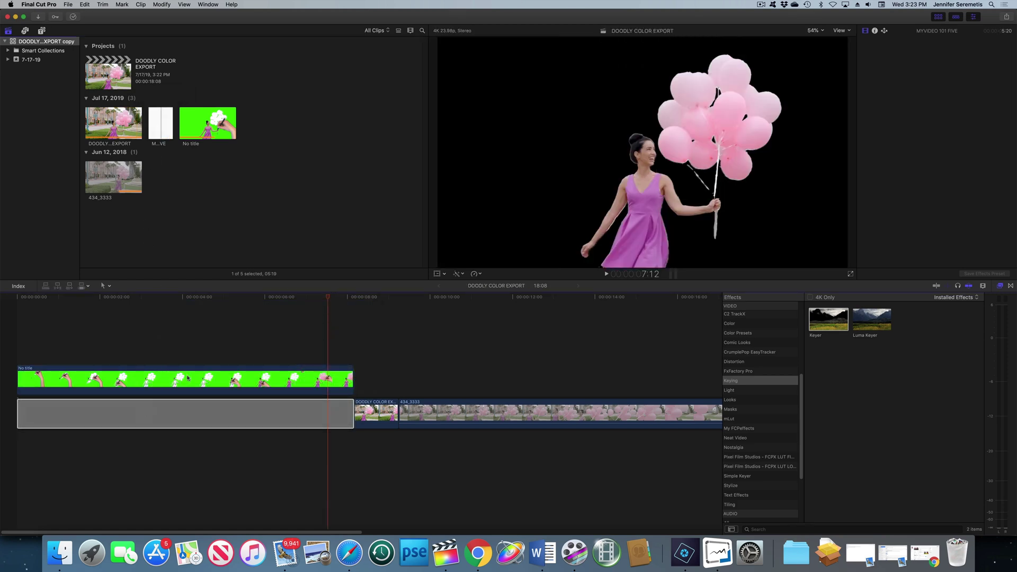
click(169, 422)
mouse_move(232, 299)
mouse_down()
mouse_move(220, 309)
mouse_move(225, 321)
mouse_up()
Rotate the dotted-paper background clip 90° and scale it to 242% to fill the frame.
click(234, 411)
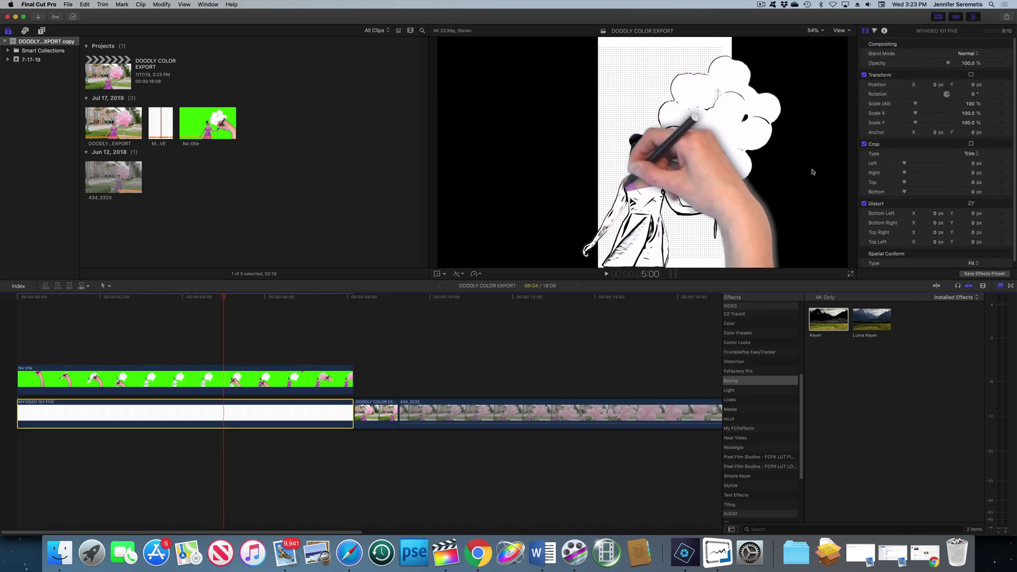
click(974, 95)
text(90)
key(Return)
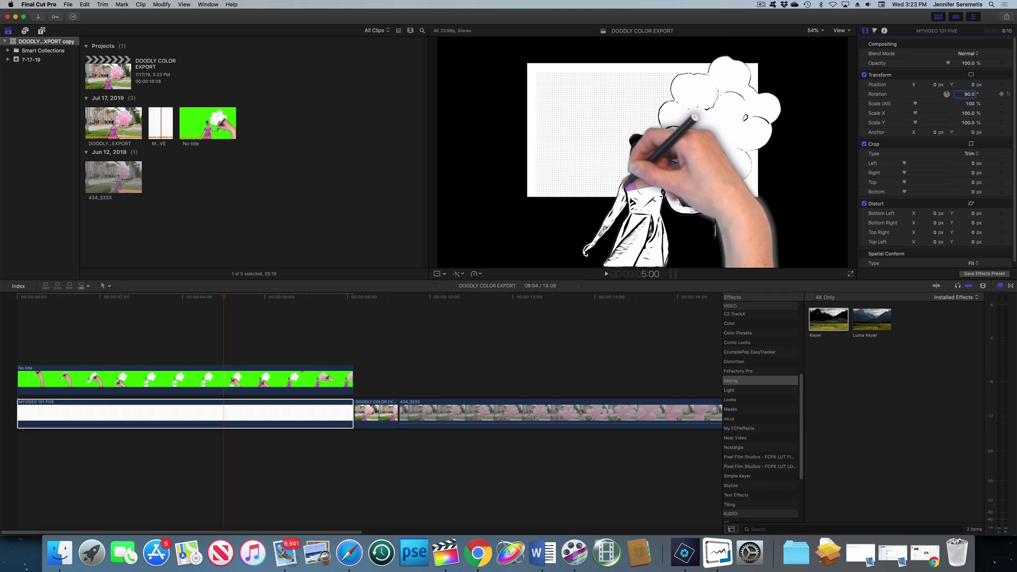
drag(916, 103, 963, 90)
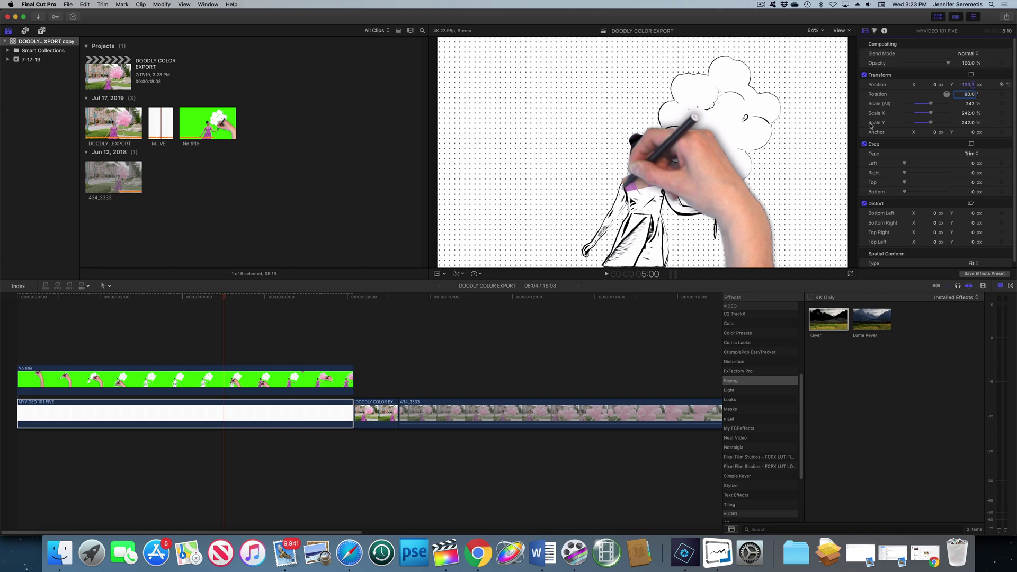
Play the composite from the start and replay the change from the drawing to the live footage.
drag(127, 295, 2, 321)
key(space)
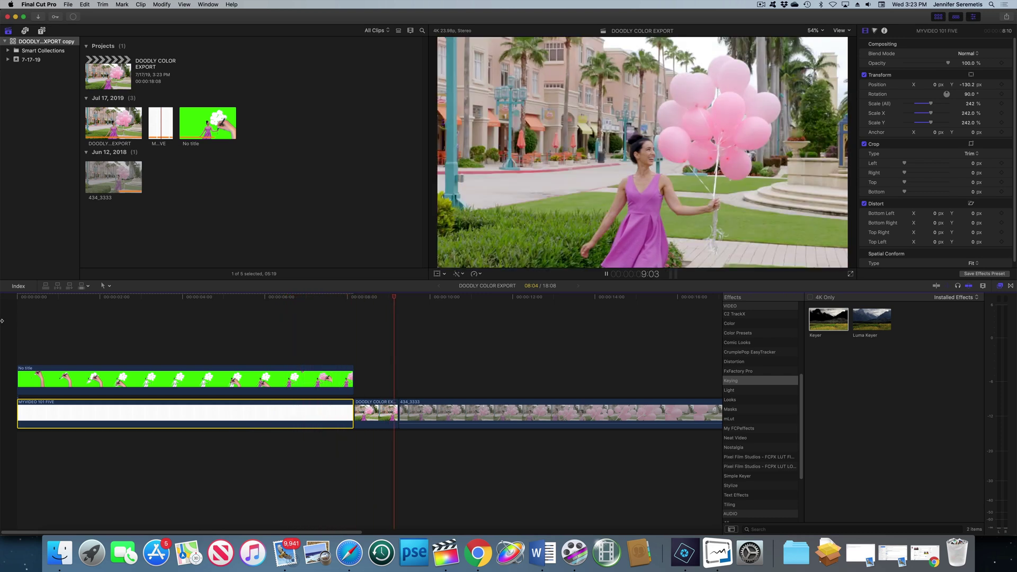
key(space)
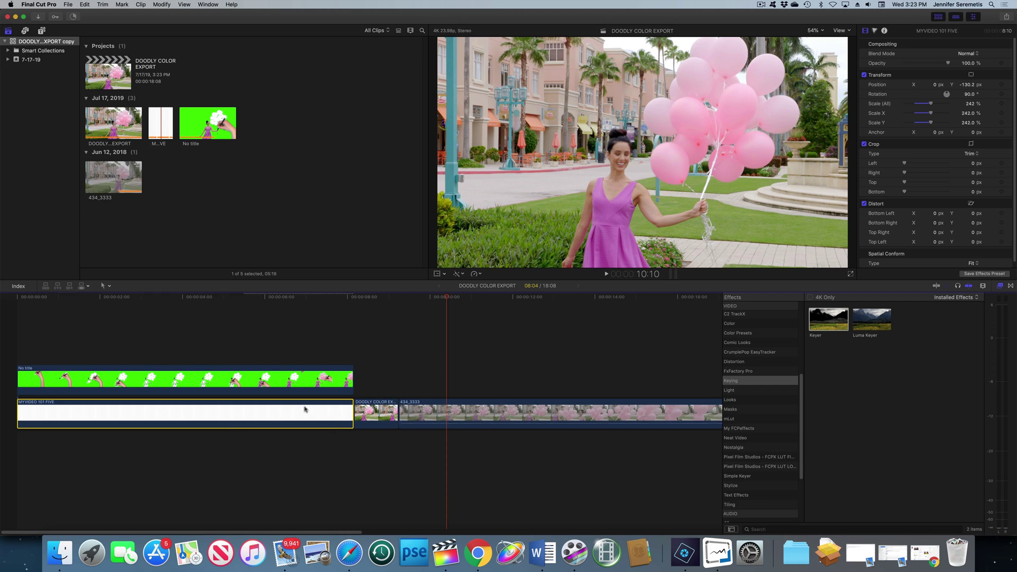
click(329, 298)
key(space)
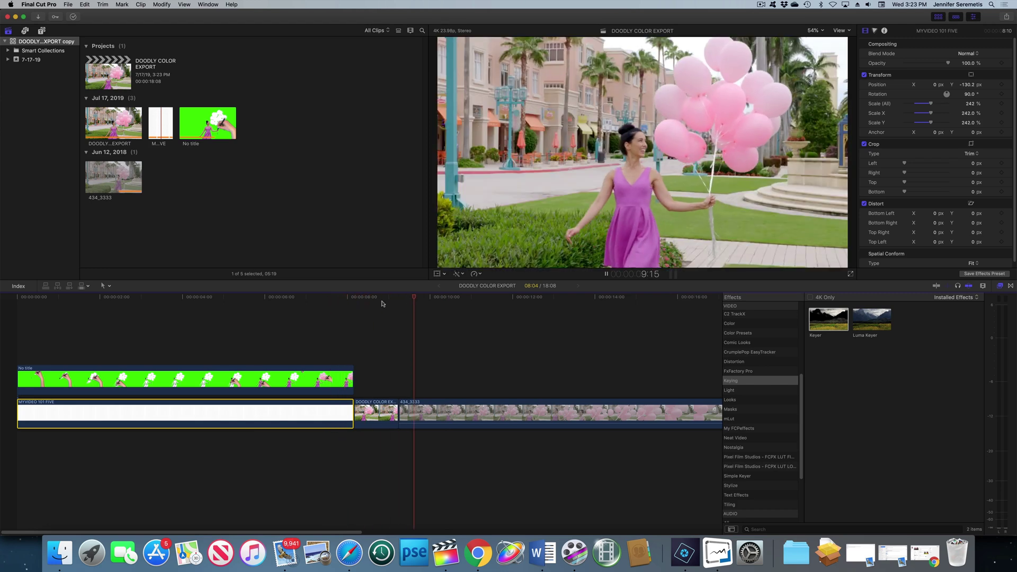
key(space)
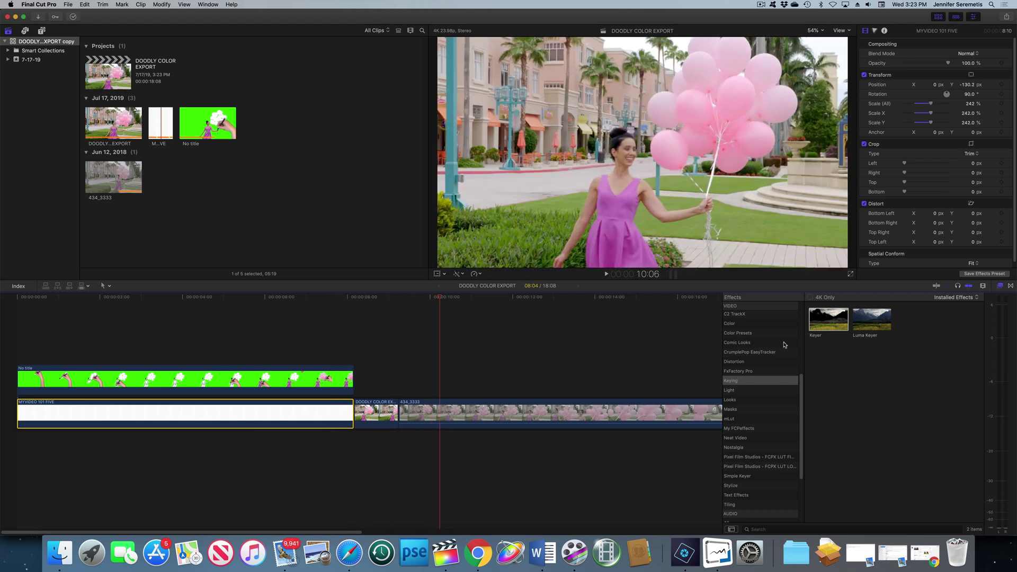
Add a Chevron wipe between the dotted-paper clip and the DOODLY COLOR EXPORT clip and lengthen it to 1:02.
click(1011, 286)
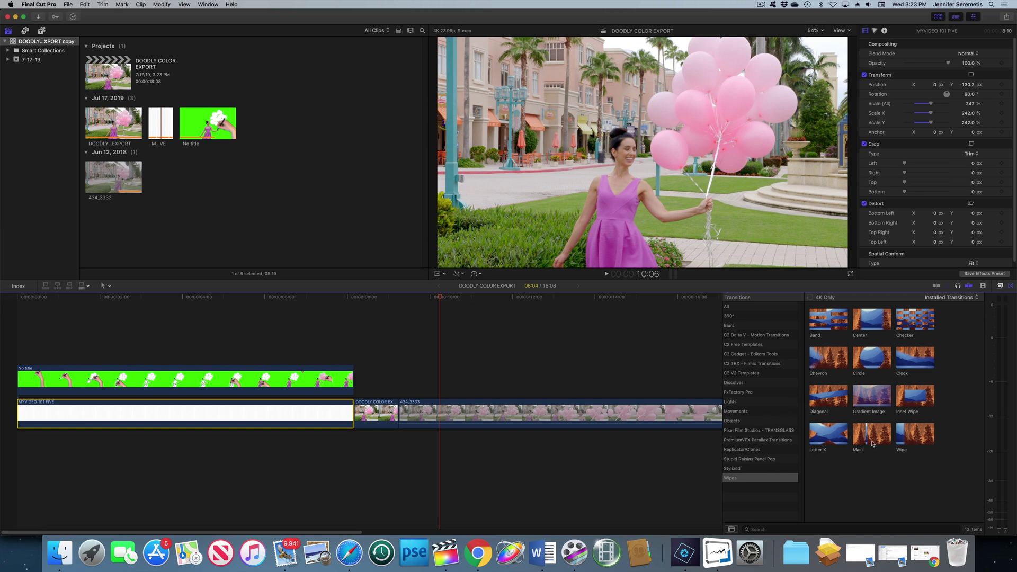
click(828, 358)
mouse_move(828, 358)
mouse_down()
mouse_move(391, 424)
mouse_move(354, 414)
mouse_up()
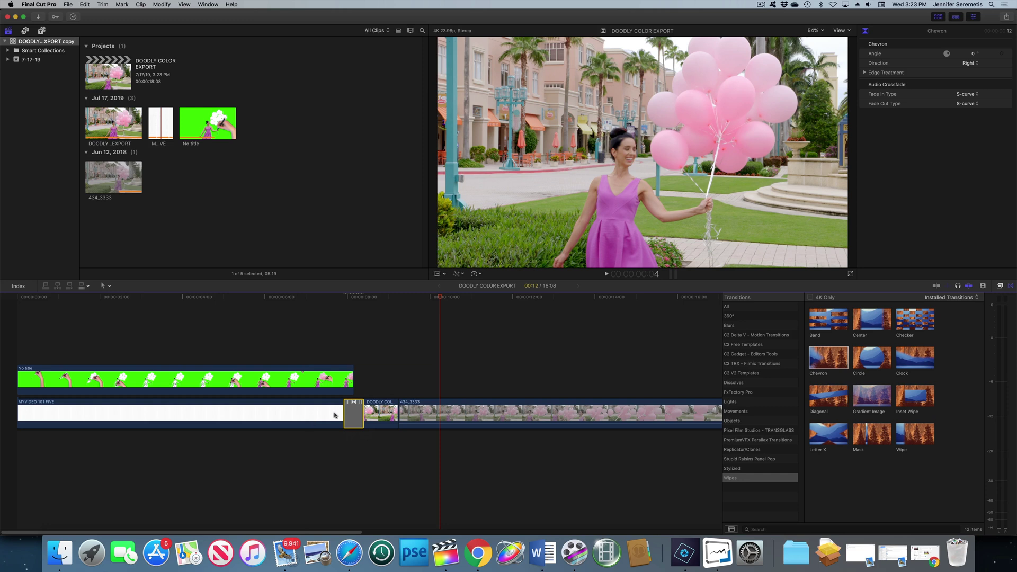
drag(363, 411, 376, 412)
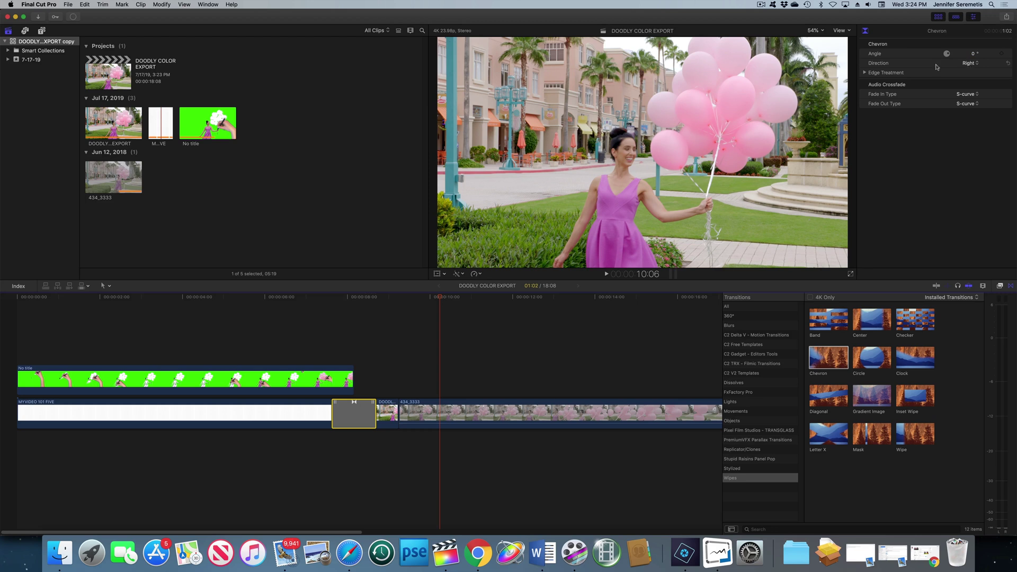
Set the Chevron transition's edge type to Solid Color and sample its edge color from the woman's purple dress.
click(864, 73)
click(971, 92)
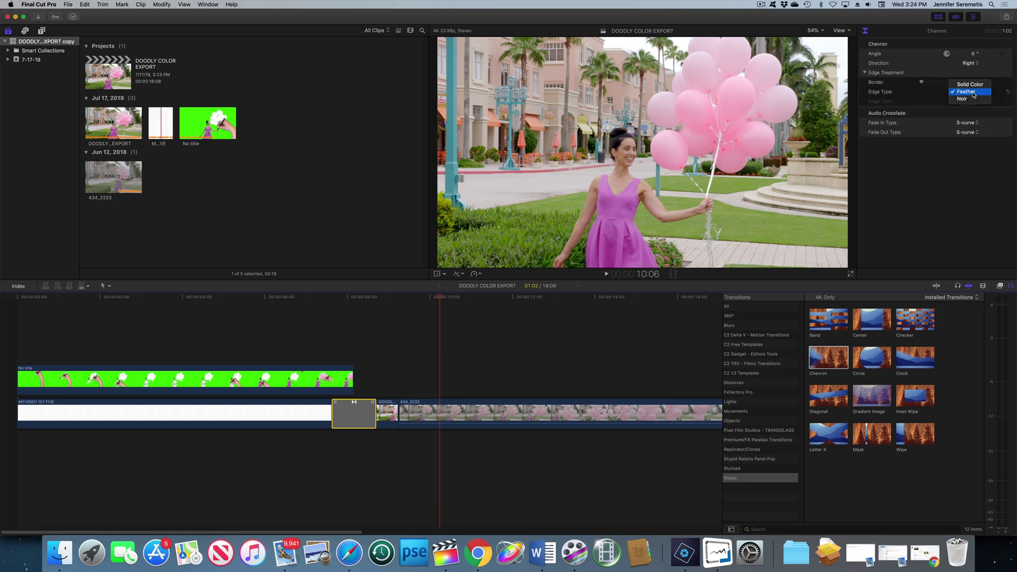
click(971, 84)
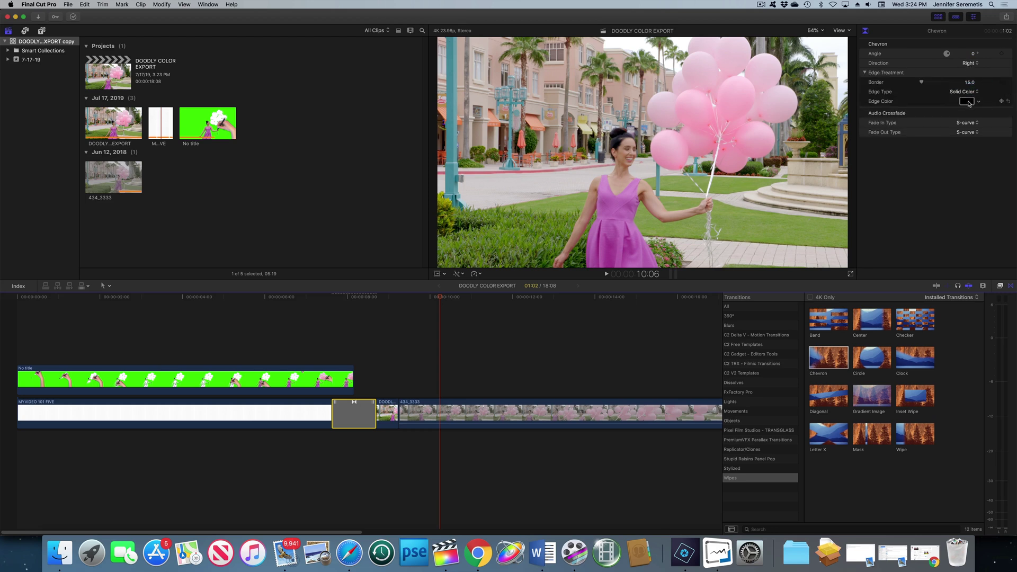
click(967, 102)
click(253, 326)
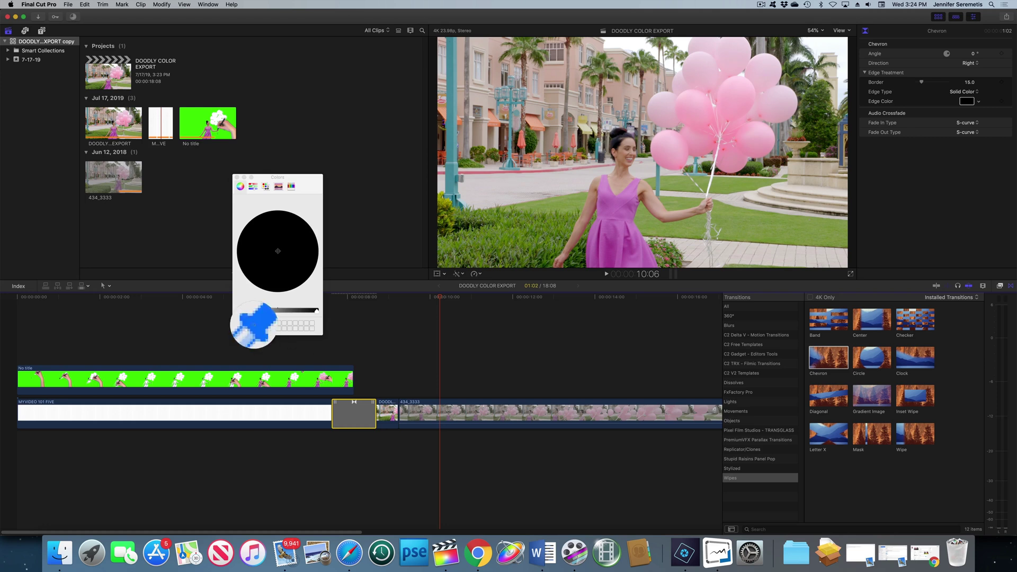
click(598, 247)
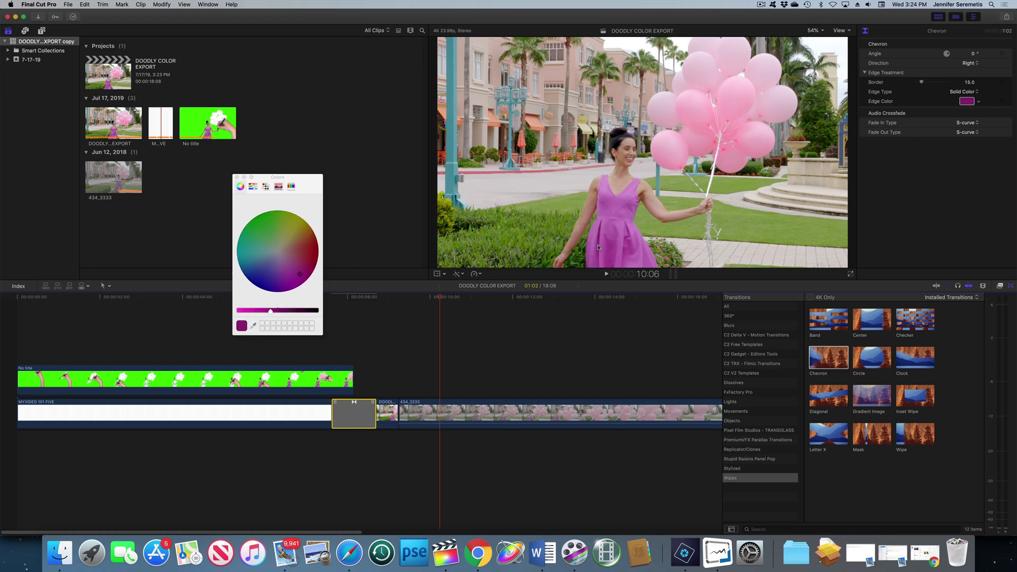
click(237, 177)
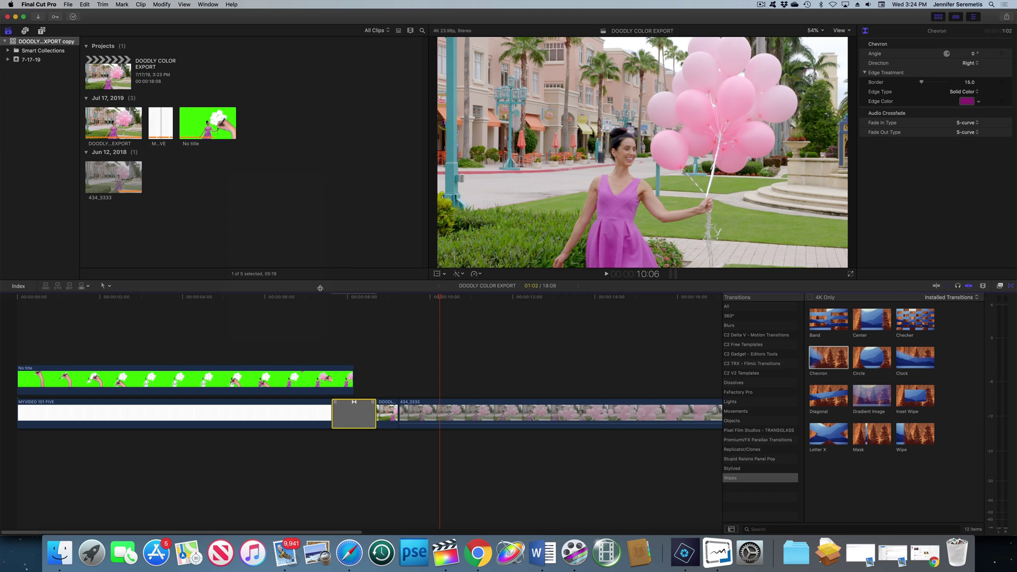
Extend the green-screen clip's end to 8:17, where the Chevron transition ends, and play through the transition.
drag(336, 297, 375, 305)
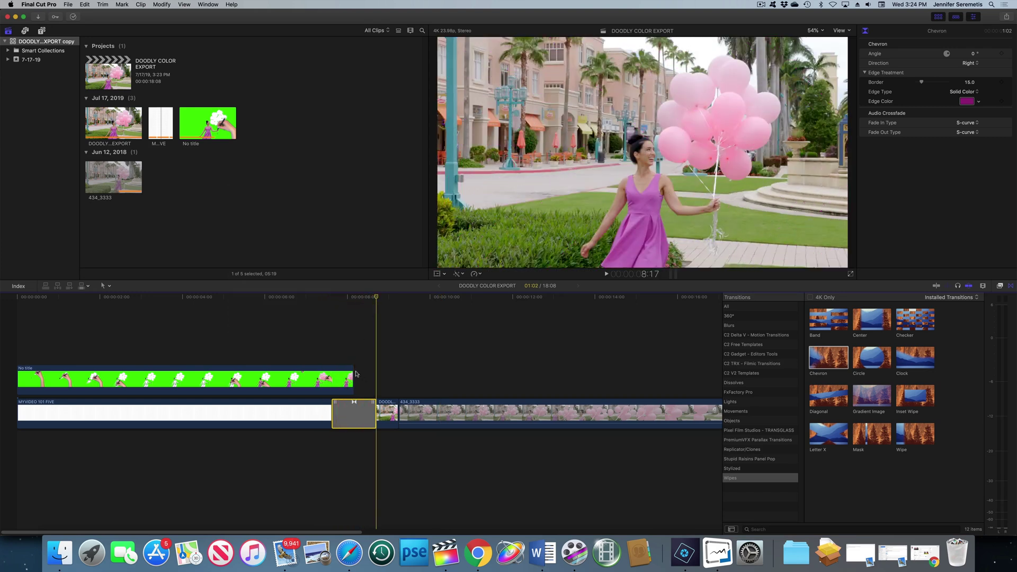
drag(351, 374, 375, 393)
click(329, 300)
key(space)
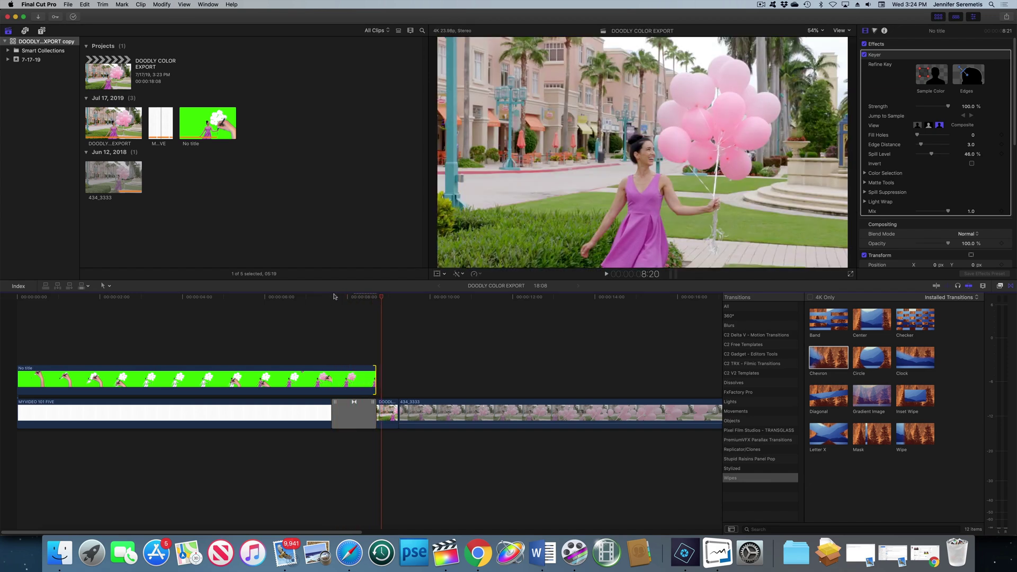
click(345, 298)
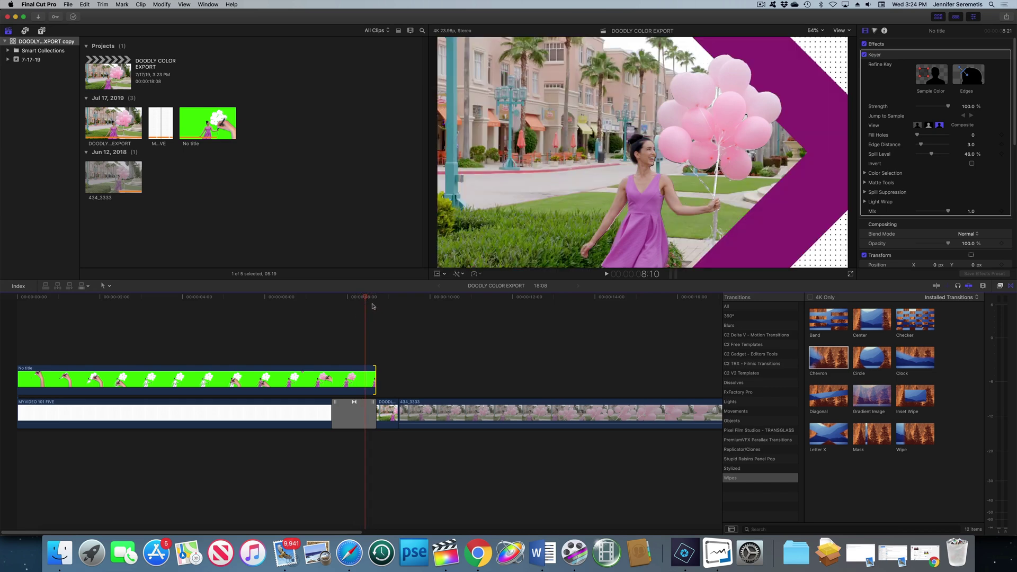
Trim the end of the DOODLY COLOR EXPORT clip back to just after the Chevron transition.
drag(364, 296, 375, 331)
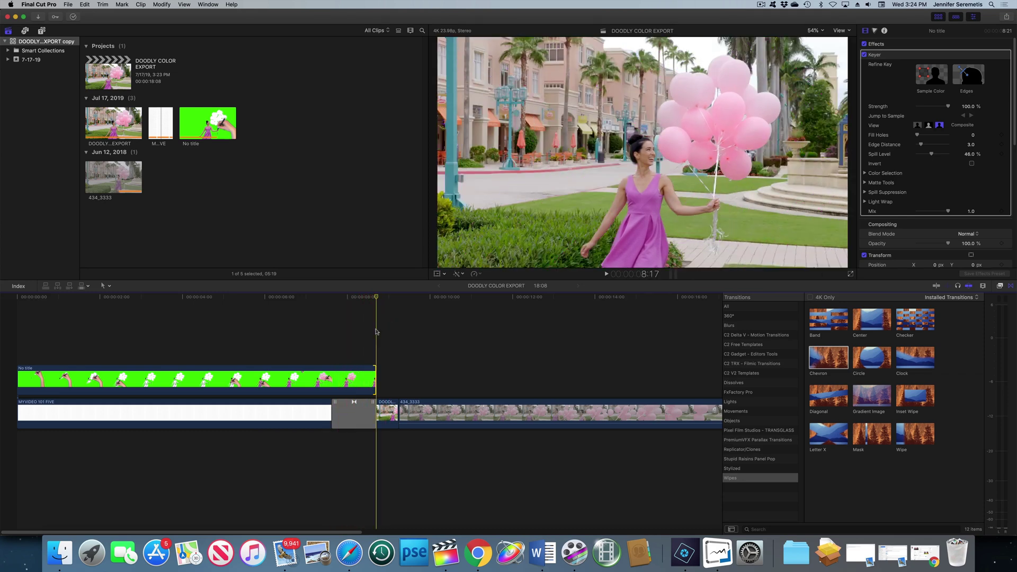
click(386, 414)
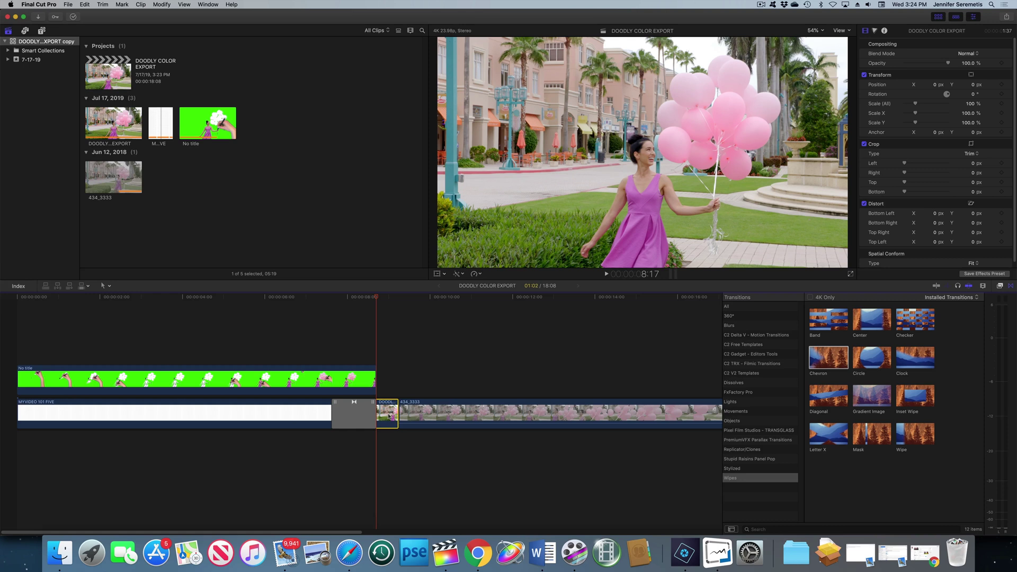
drag(398, 424, 373, 417)
click(373, 416)
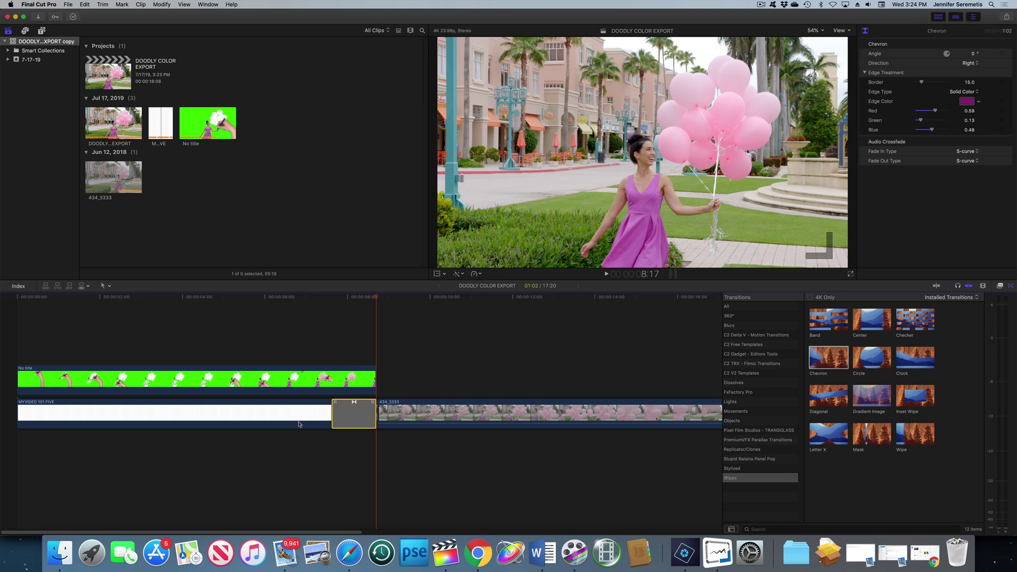
Examine frame by frame the join between the Chevron transition, the remaining DOODLY COLOR EXPORT sliver and the 434_3333 clip.
click(273, 414)
click(362, 419)
click(394, 418)
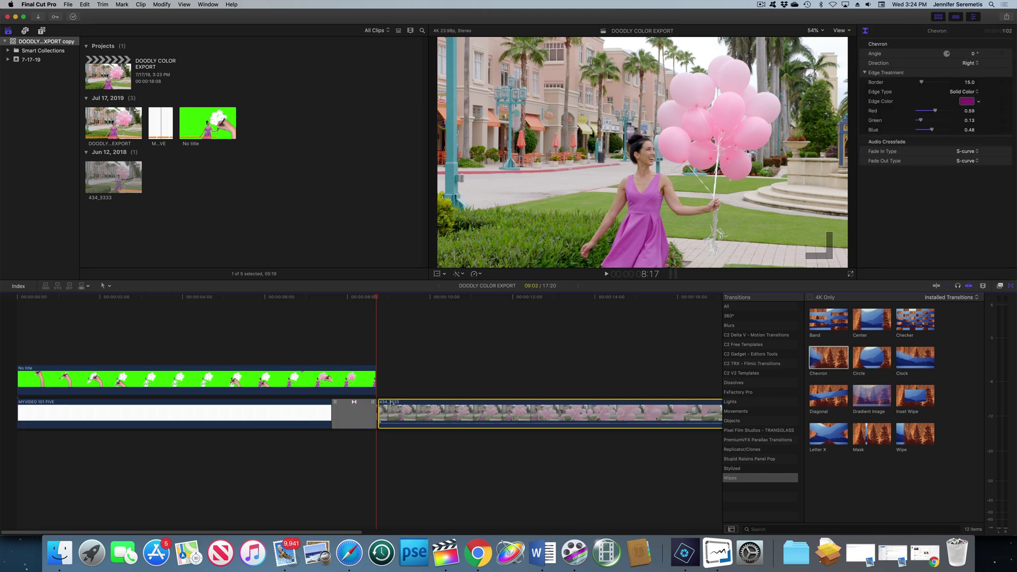
key(super+equal)
key(super+equal)
key(super+equal)
key(super+equal)
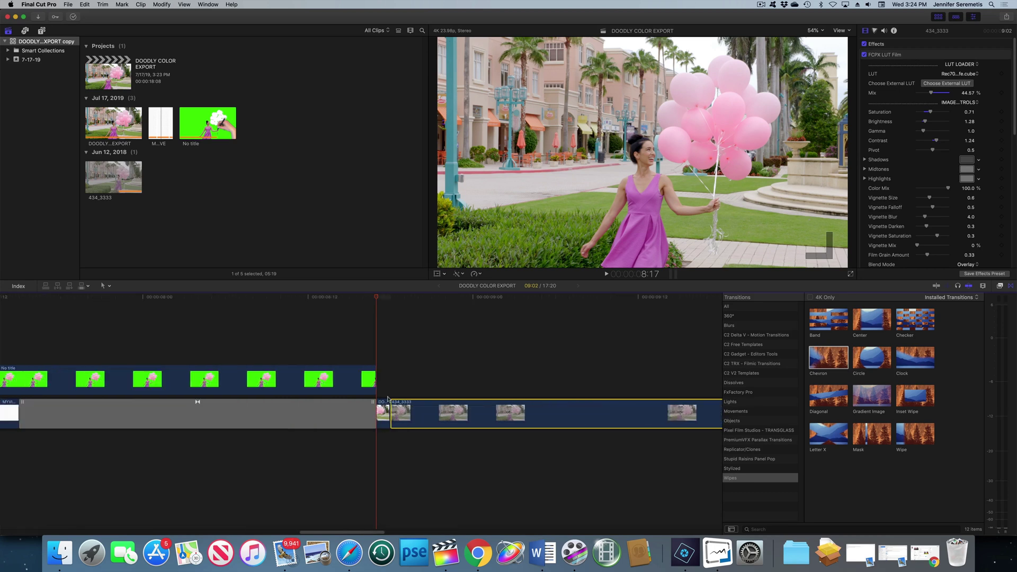
click(382, 414)
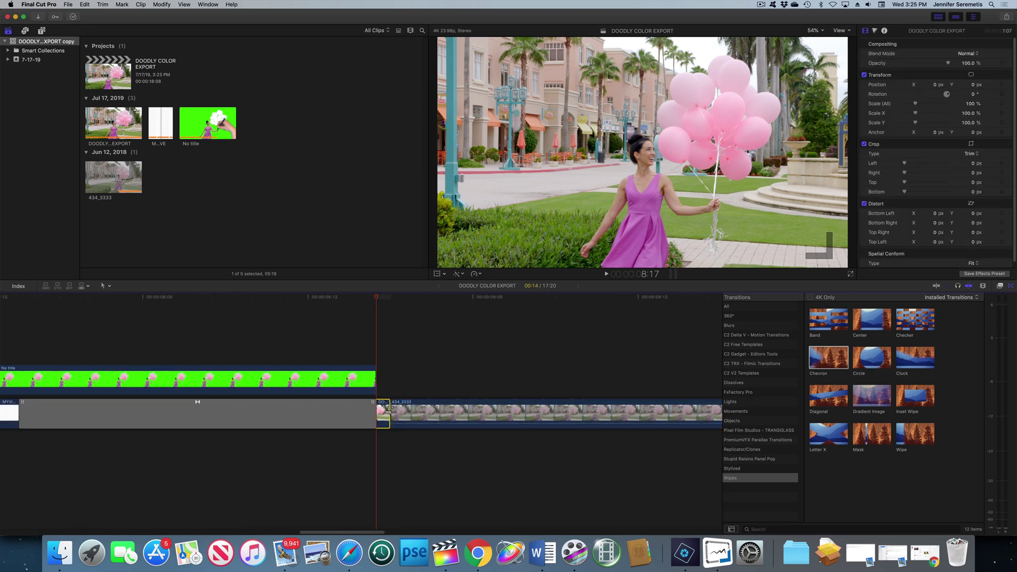
drag(380, 297, 391, 298)
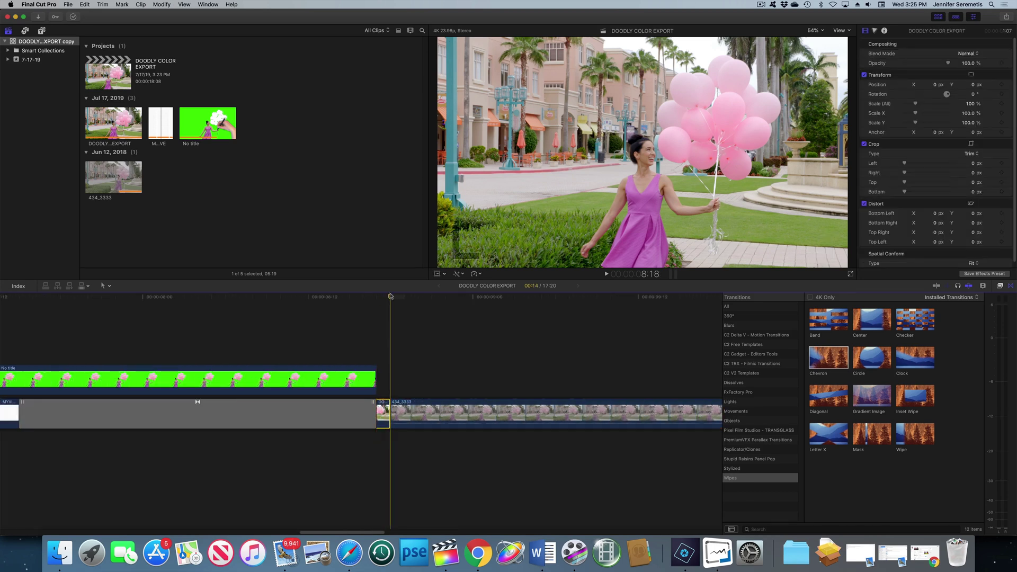
key(Left)
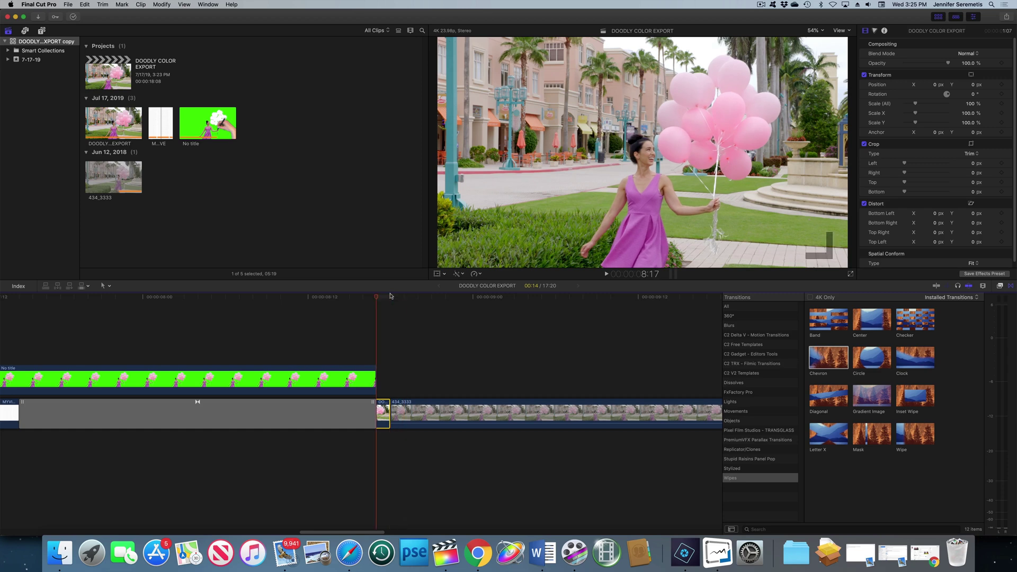